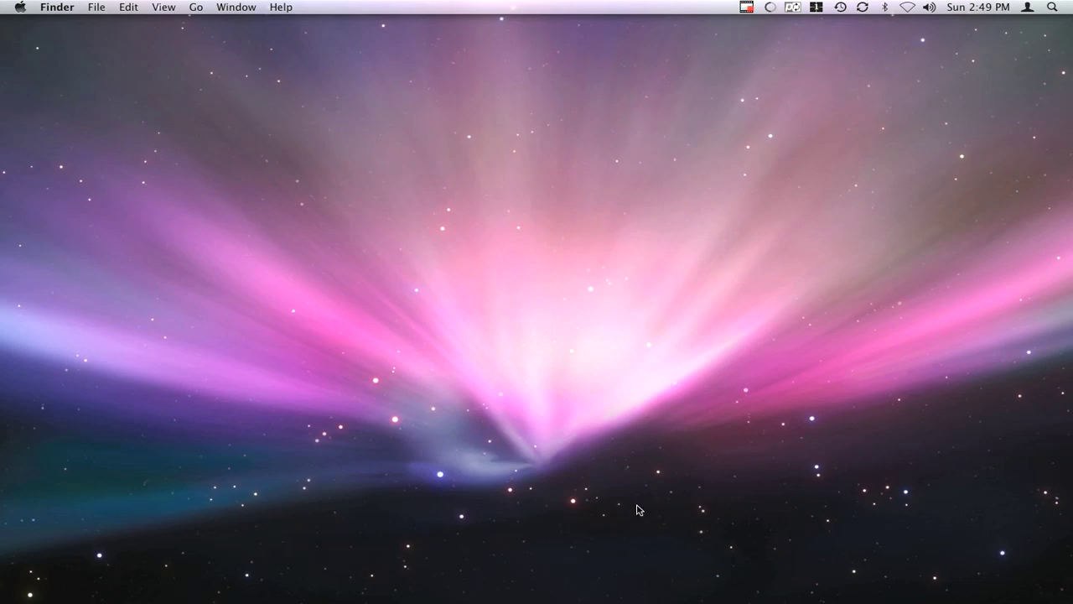
Open a Finder window and go to the mkv folder that holds the Battlestar Galactica video
mouse_move(414, 601)
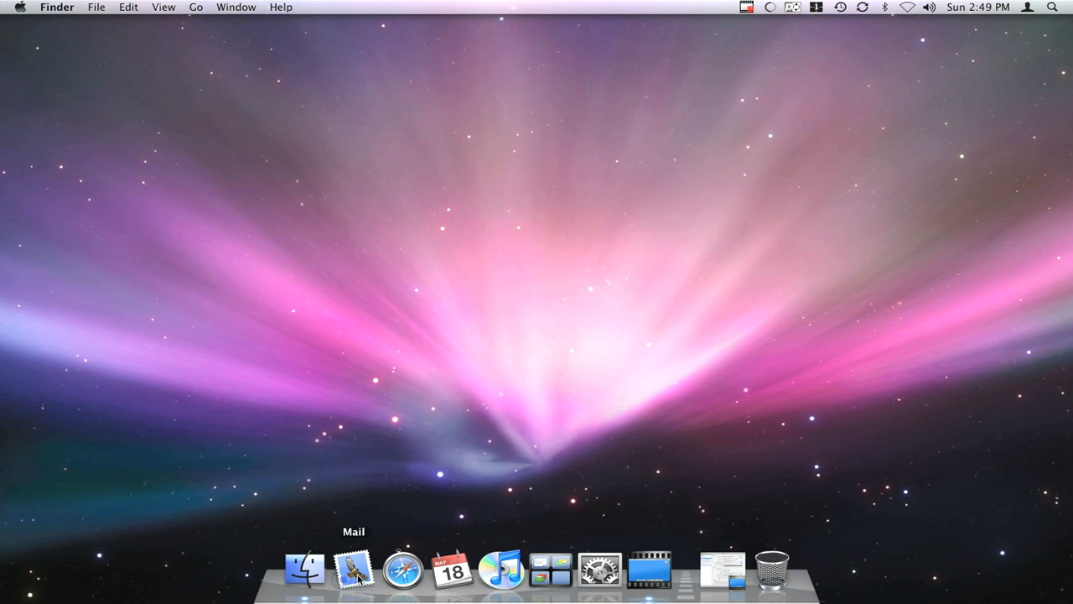
left_click(304, 577)
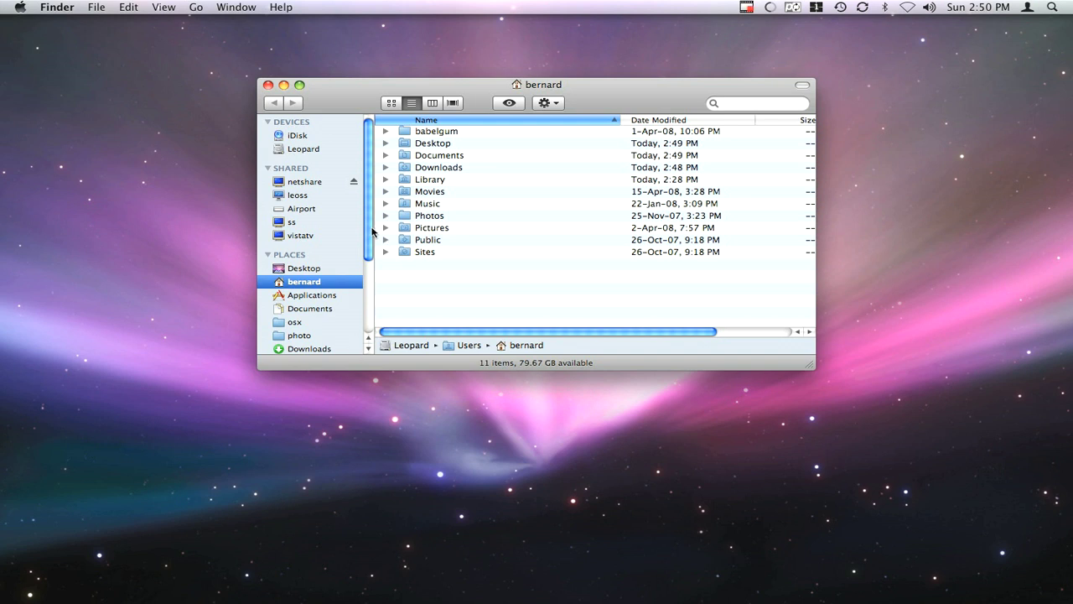
scroll(369, 235, "down", 5)
left_click(294, 294)
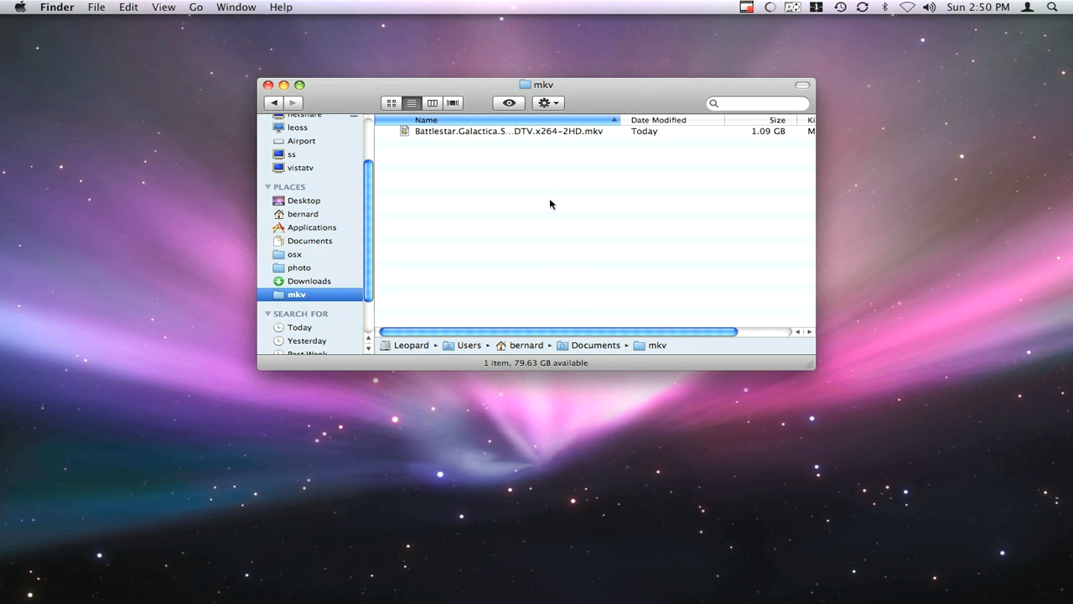
Check the installed version, update and audio settings of Perian in System Preferences and close the window
mouse_move(665, 587)
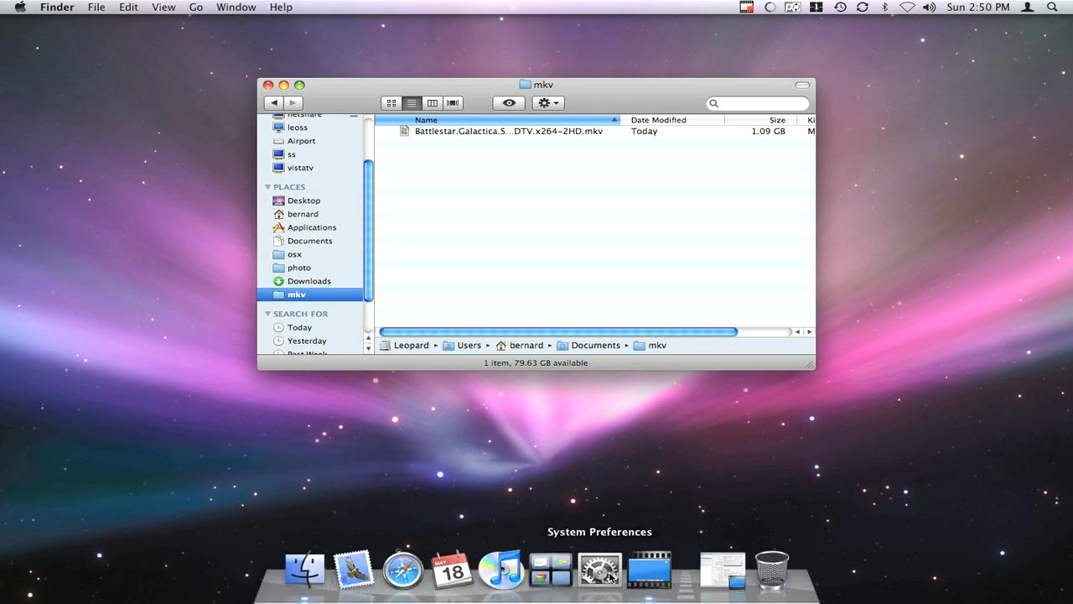
left_click(615, 577)
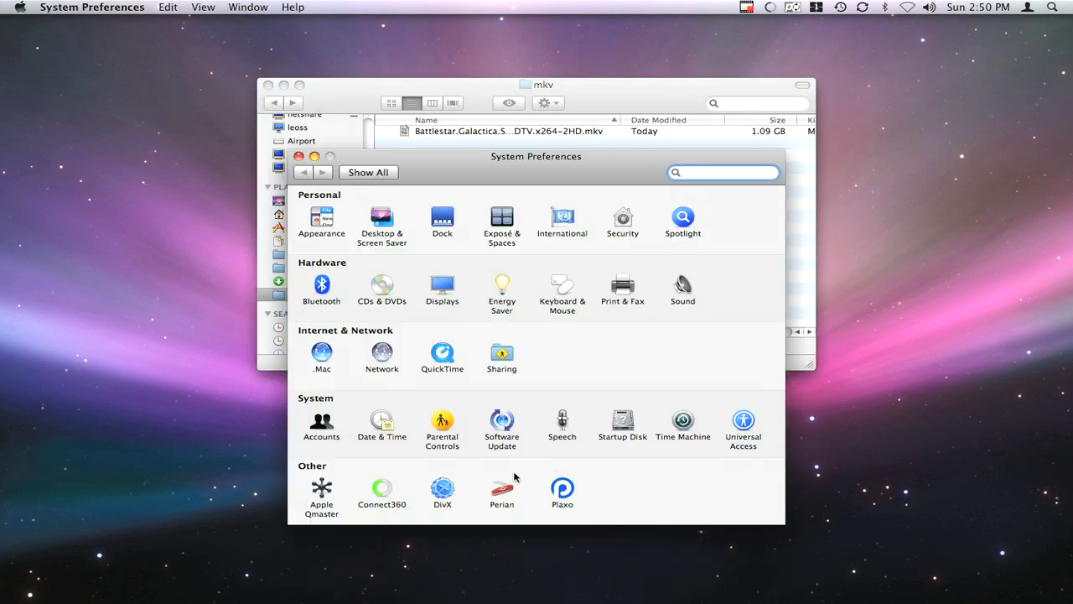
left_click(507, 491)
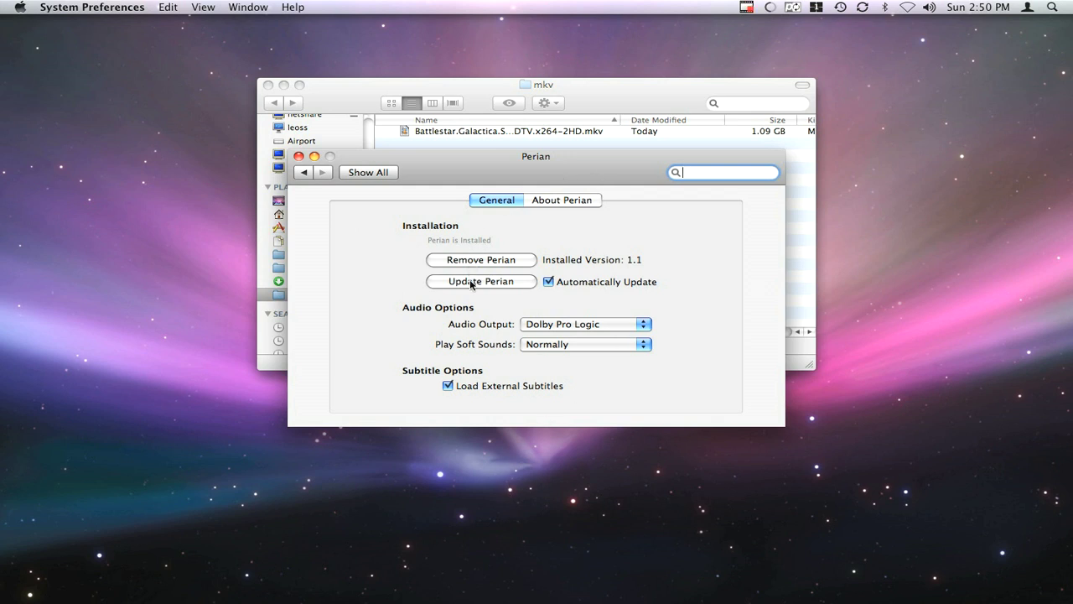
left_click(300, 157)
Open Battlestar.Galactica.S04E07.720p.HDTV.x264-2HD.mkv with QuickTime Player by choosing it from the other applications
mouse_move(403, 600)
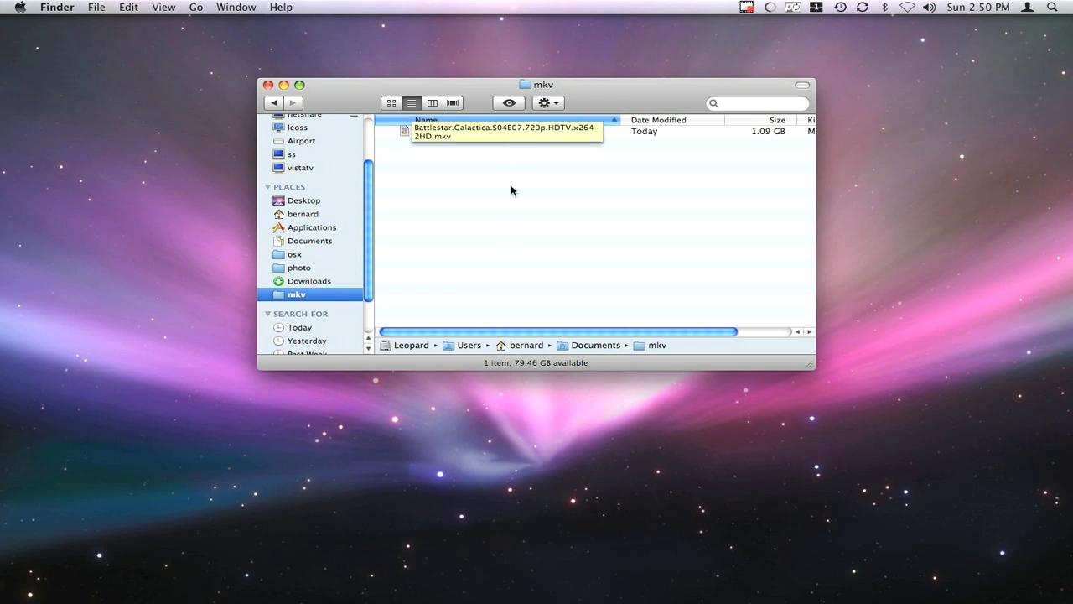
right_click(519, 132)
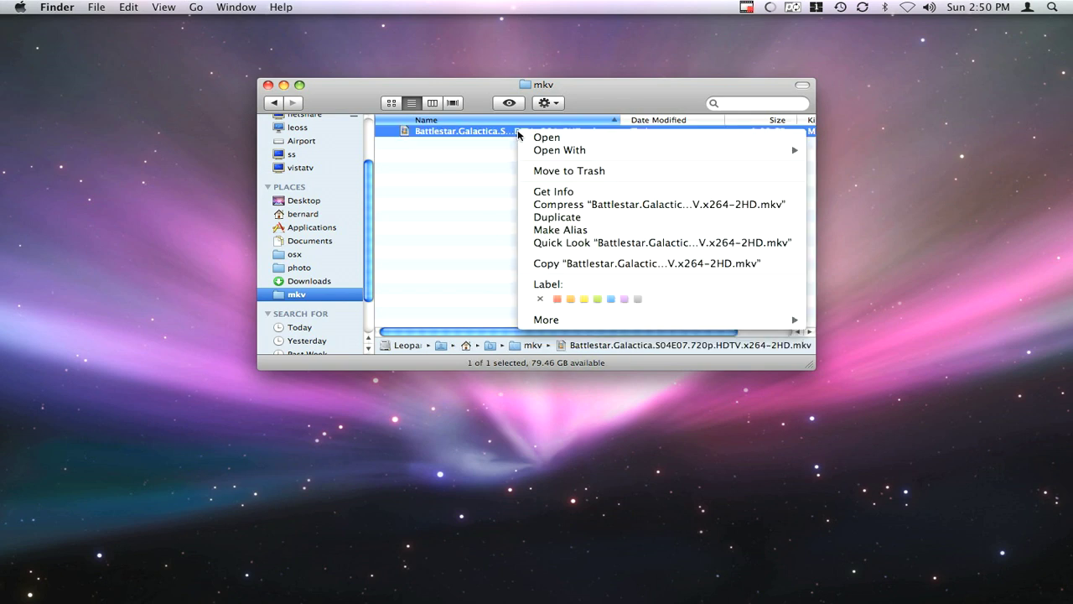
mouse_move(576, 151)
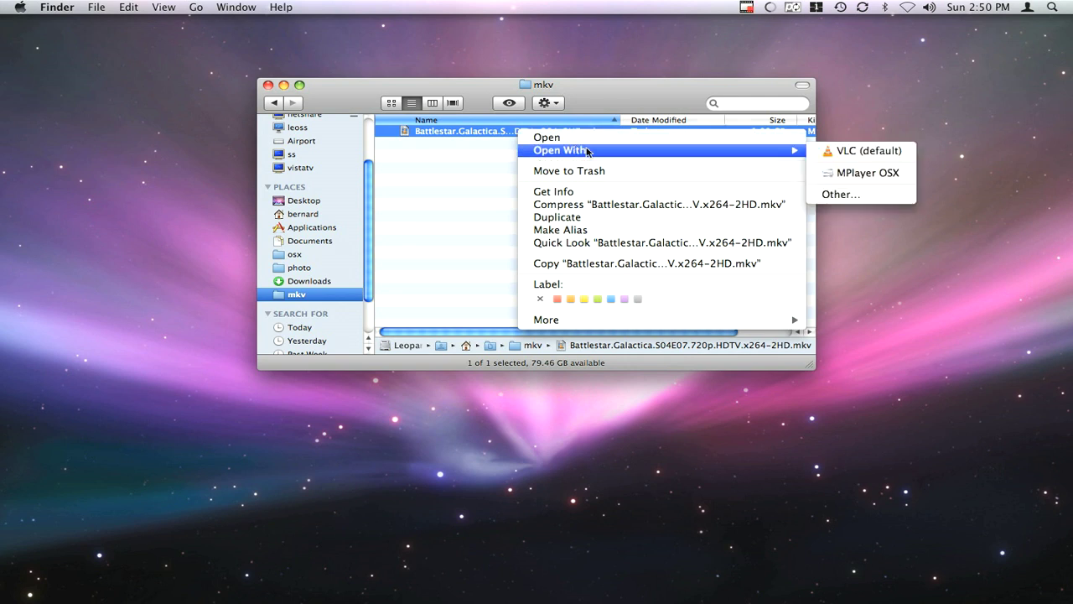
left_click(862, 197)
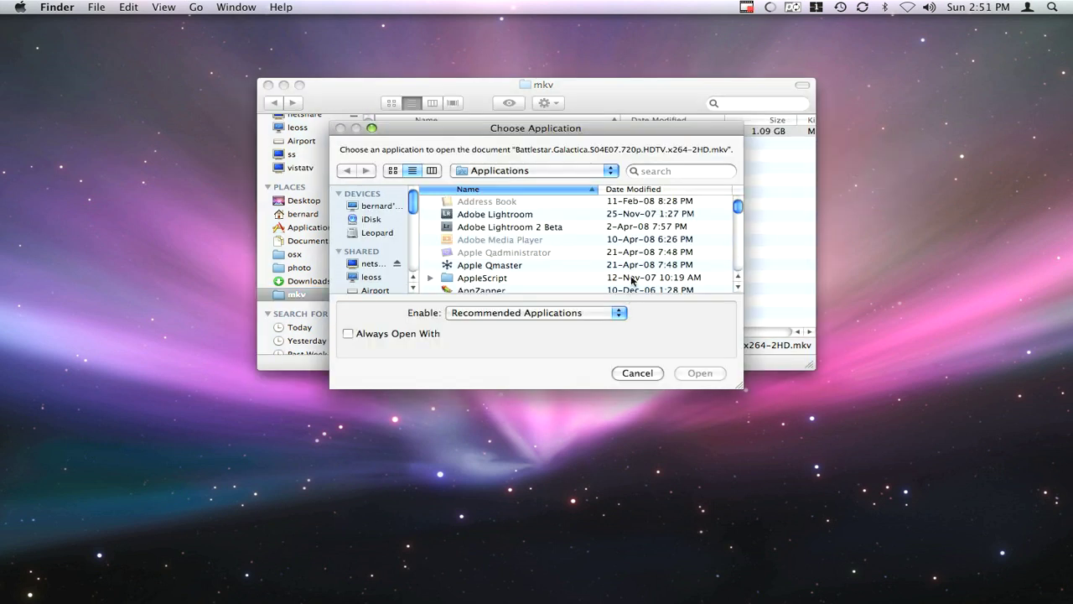
left_click_drag(739, 210, 740, 256)
left_click(528, 251)
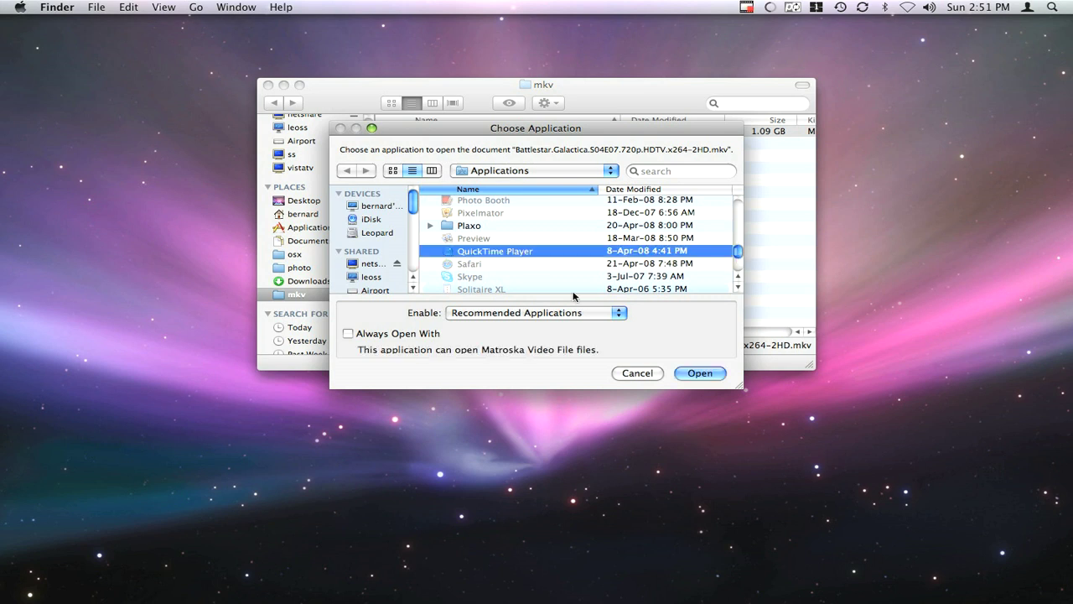
left_click(709, 373)
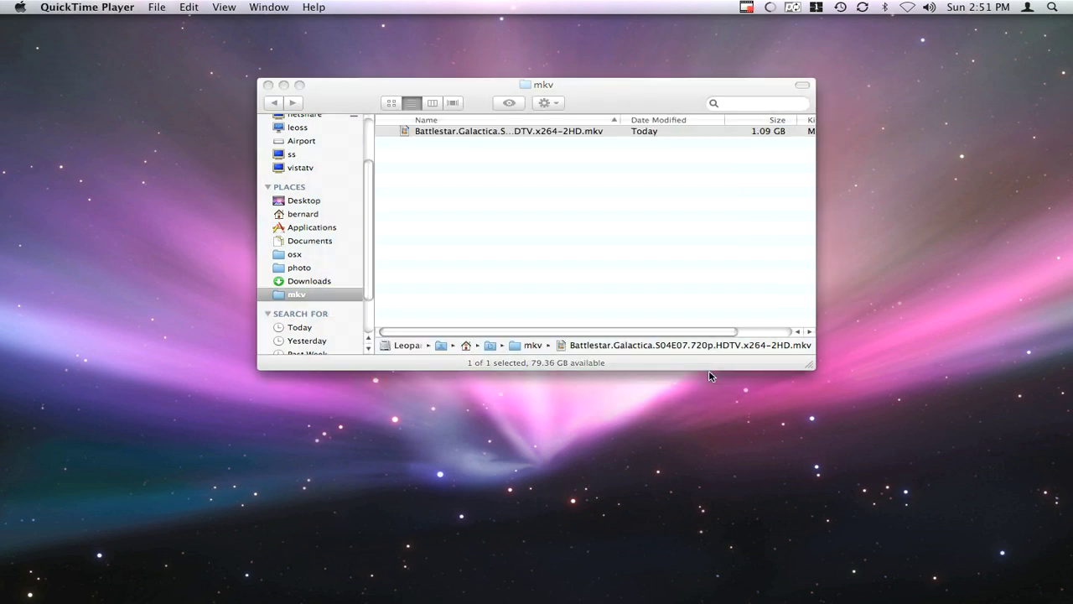
Show the movie's information on format, frame rate and size, and play the opening of the video before pausing it
key("super+i")
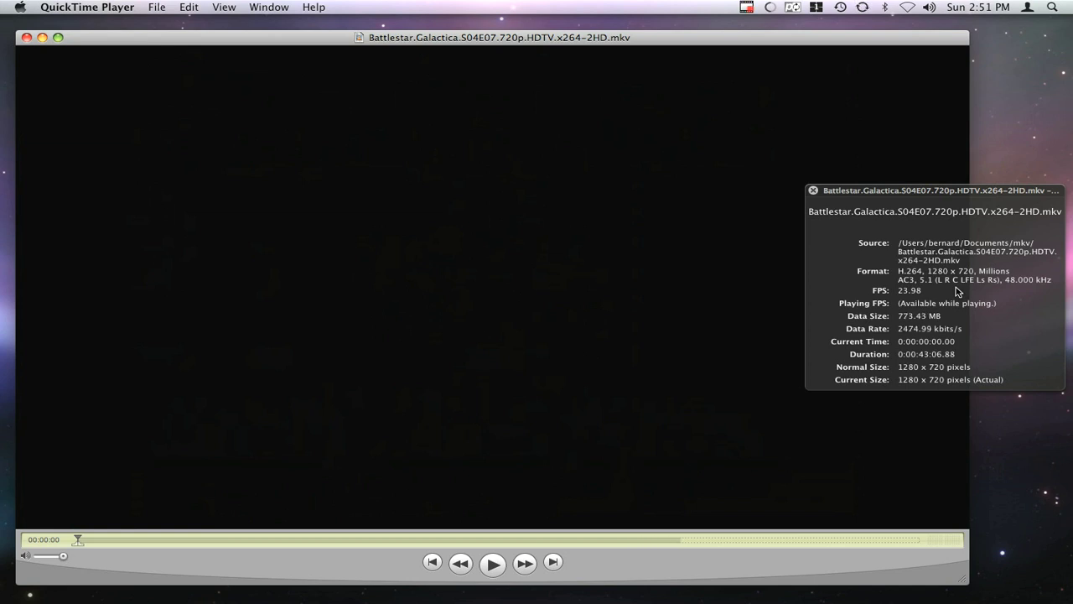
left_click(498, 571)
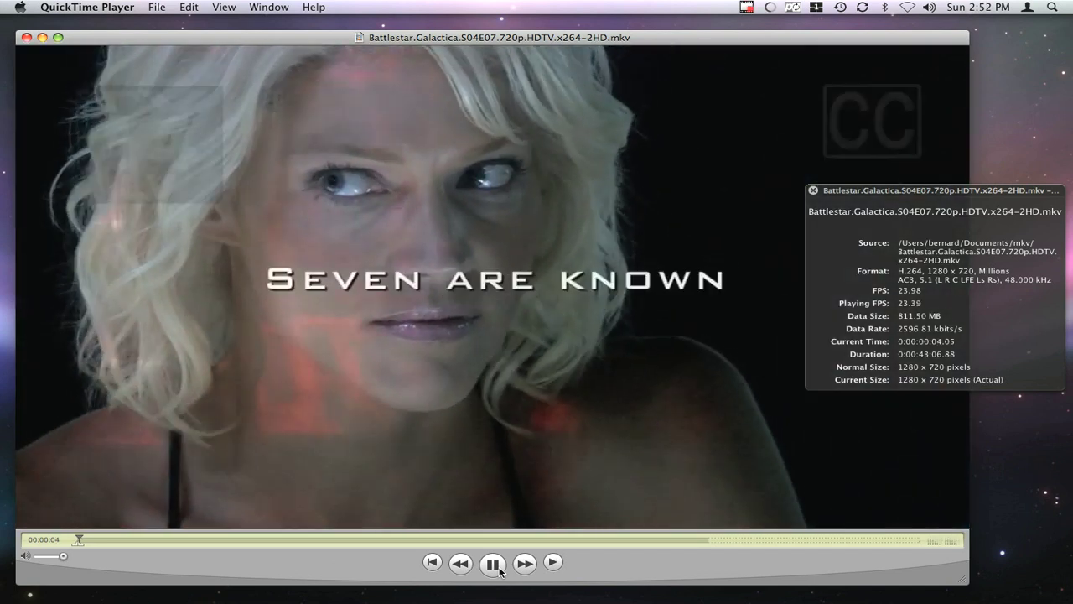
left_click(494, 564)
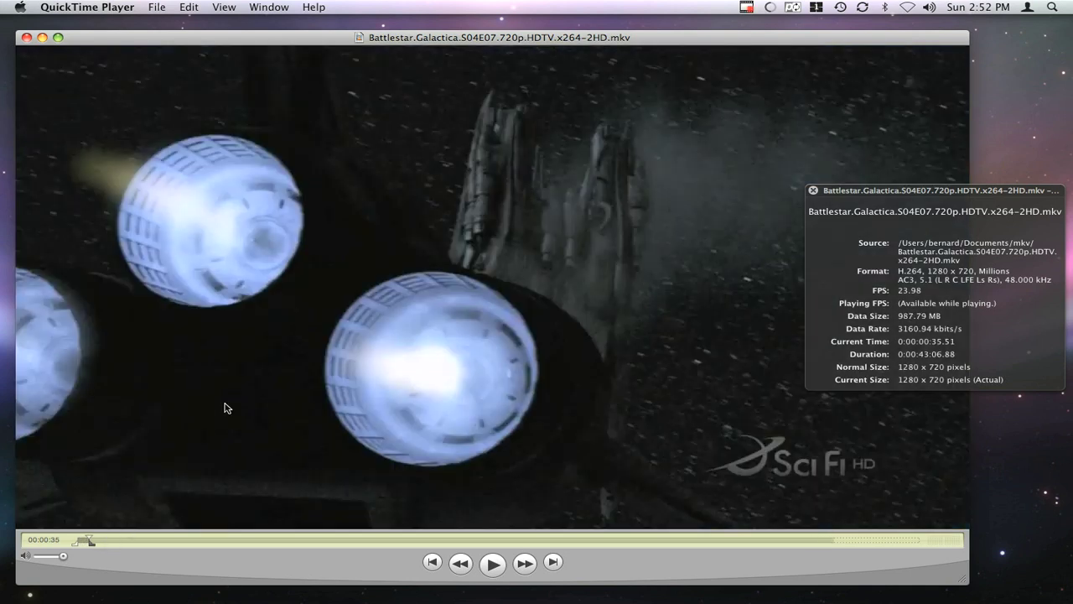
Trim the movie to the selected opening portion of the timeline
left_click(156, 8)
mouse_move(190, 9)
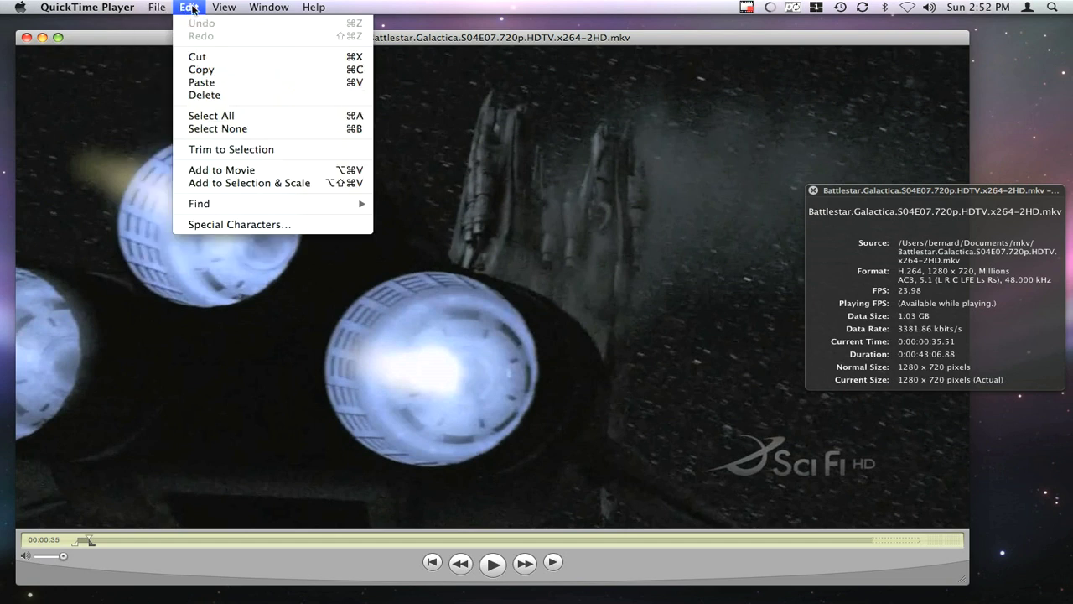
left_click(254, 156)
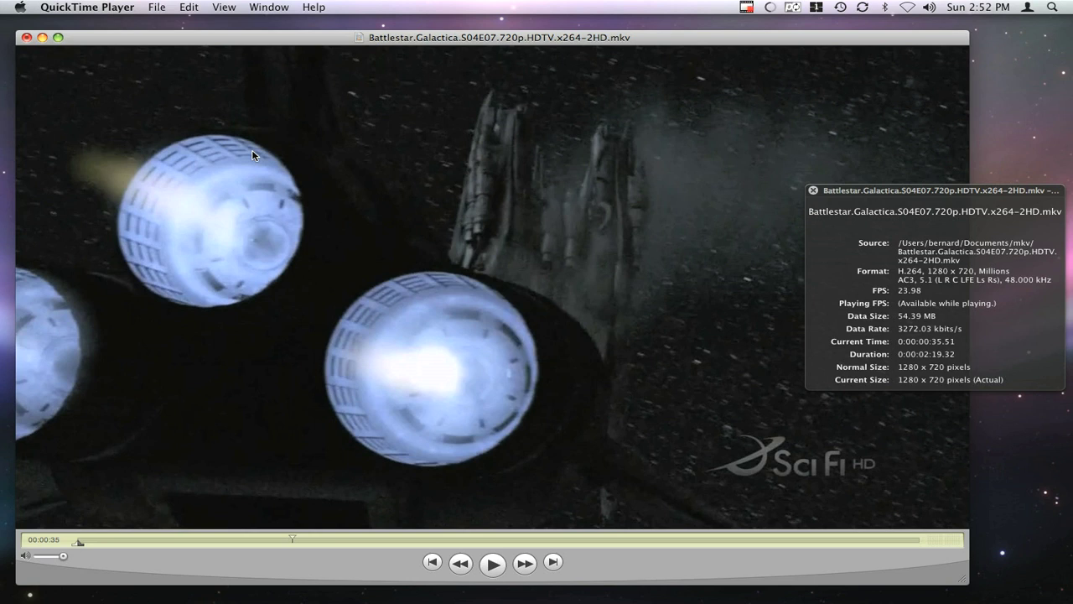
Start exporting the trimmed movie to the mkv folder, keeping Movie to MPEG-4 as the export format
left_click(158, 10)
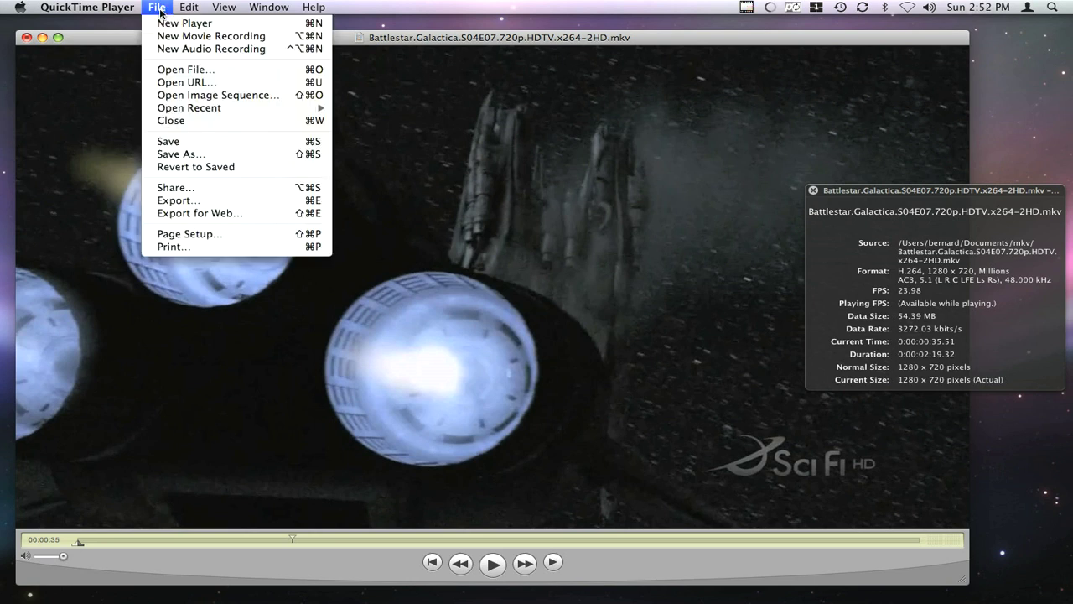
left_click(225, 203)
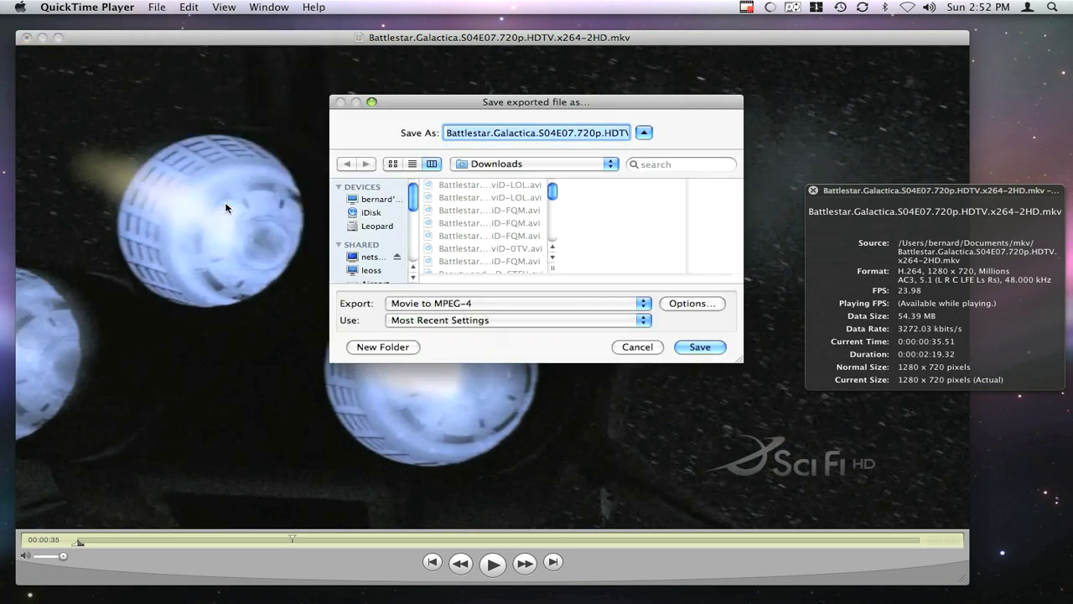
left_click(415, 259)
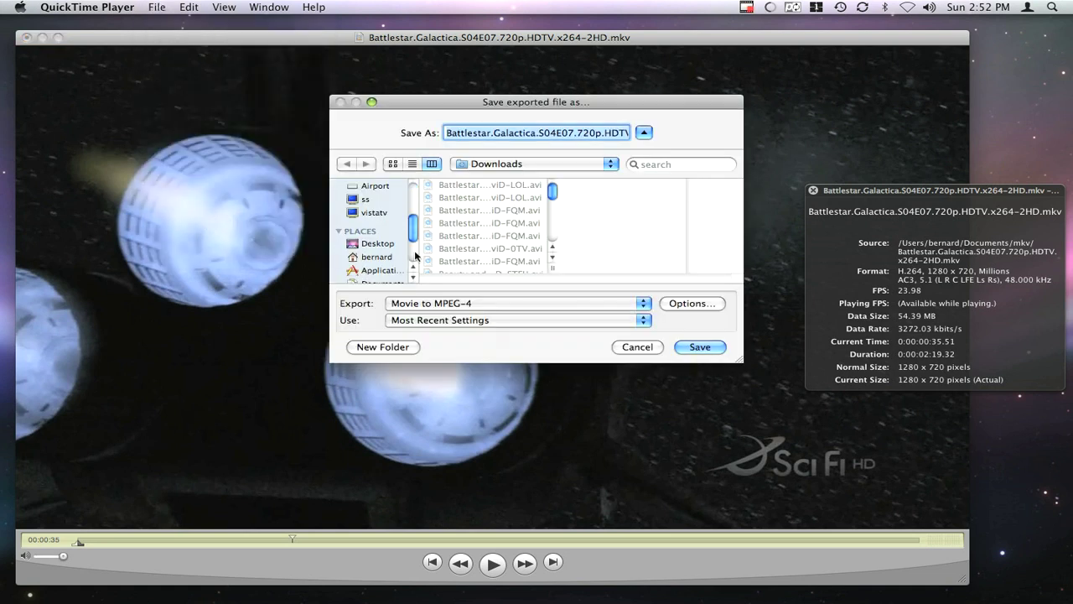
left_click(416, 259)
left_click(371, 277)
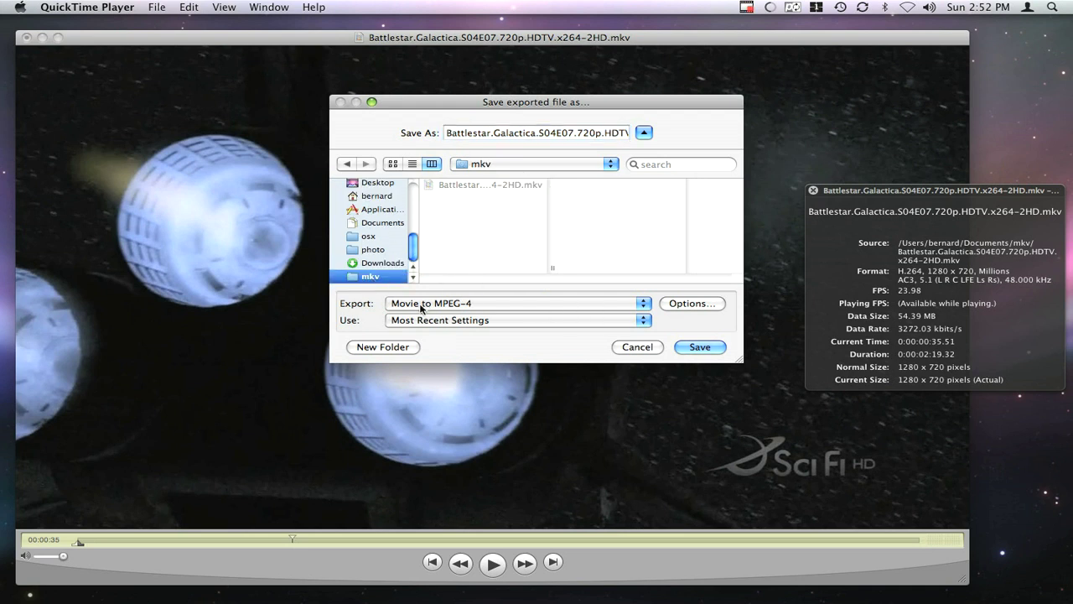
left_click(645, 306)
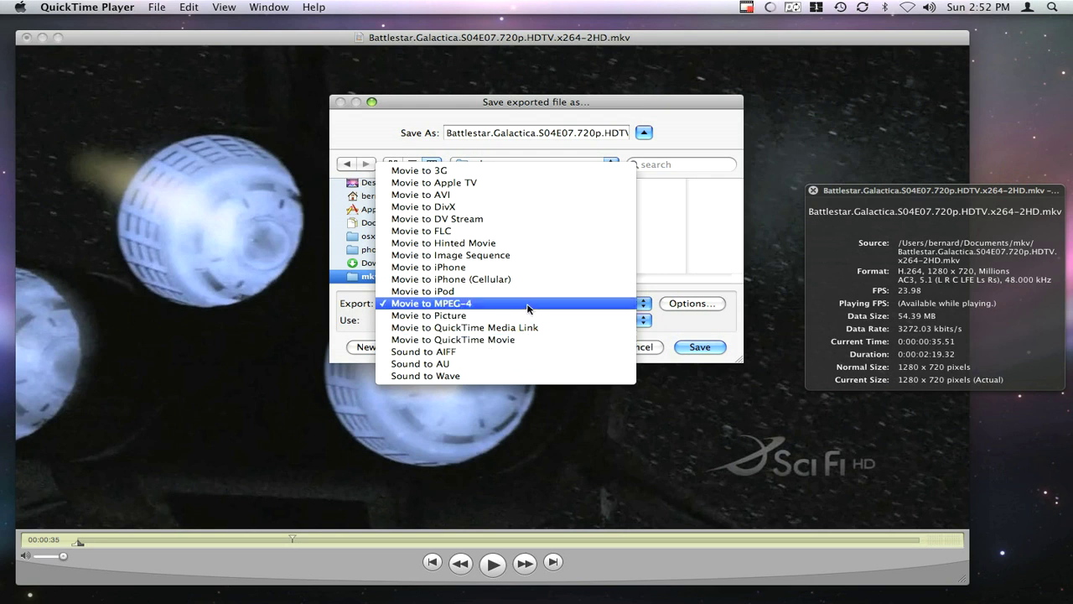
left_click(675, 325)
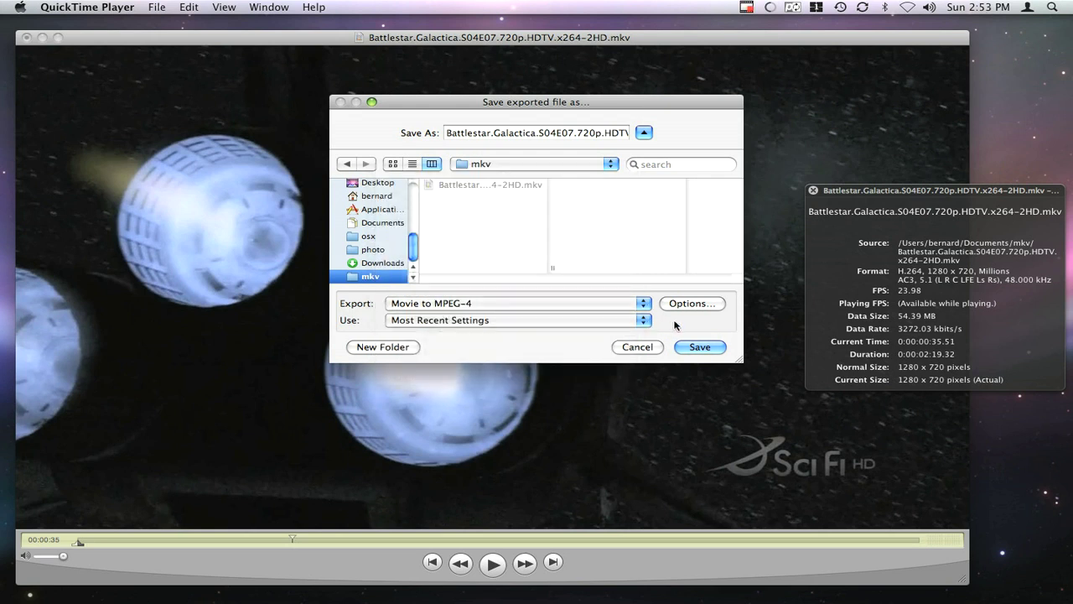
Open the MPEG-4 export options and keep Pass through as the video format with MP4 as the file format
left_click(683, 305)
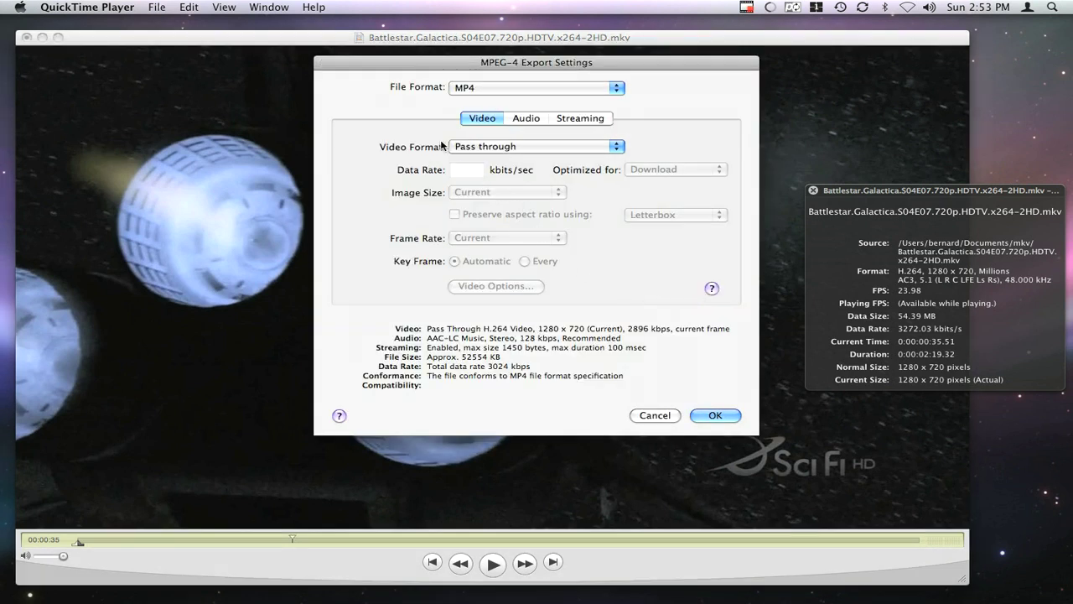
left_click(617, 147)
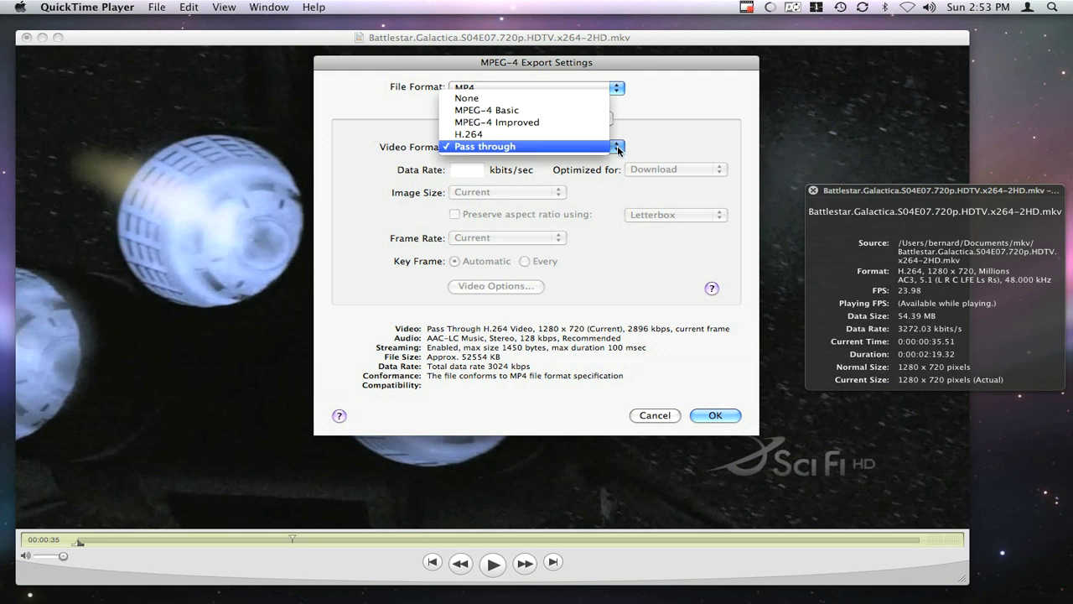
left_click(618, 150)
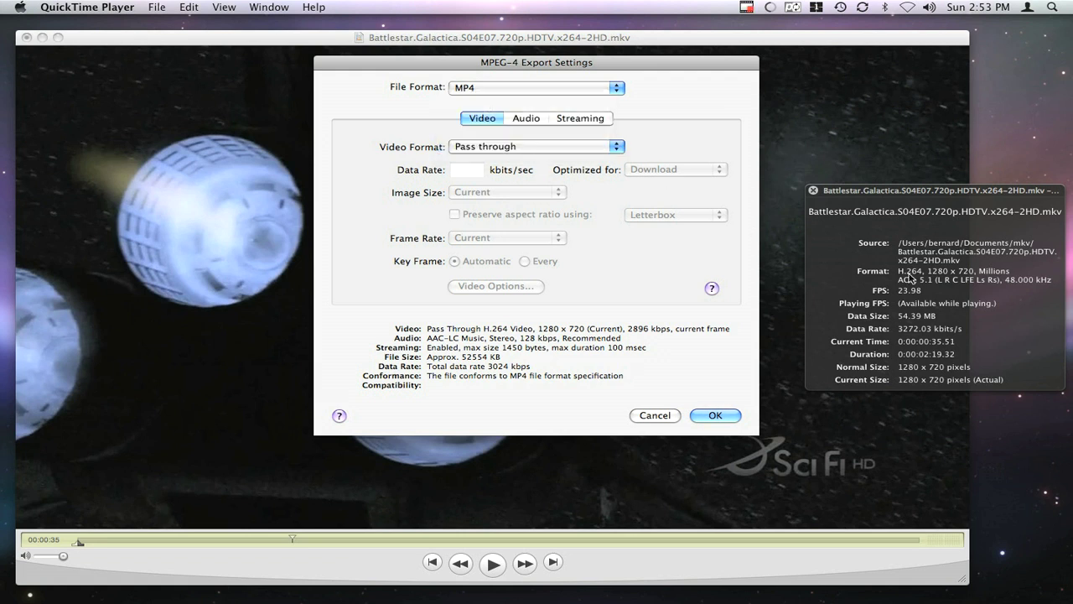
left_click(619, 148)
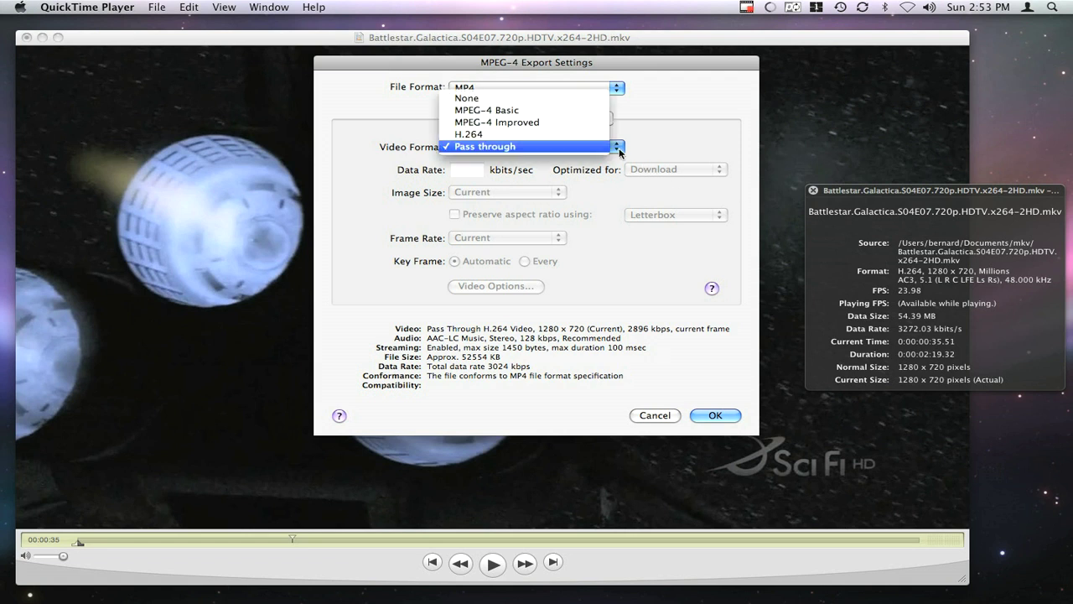
left_click(653, 151)
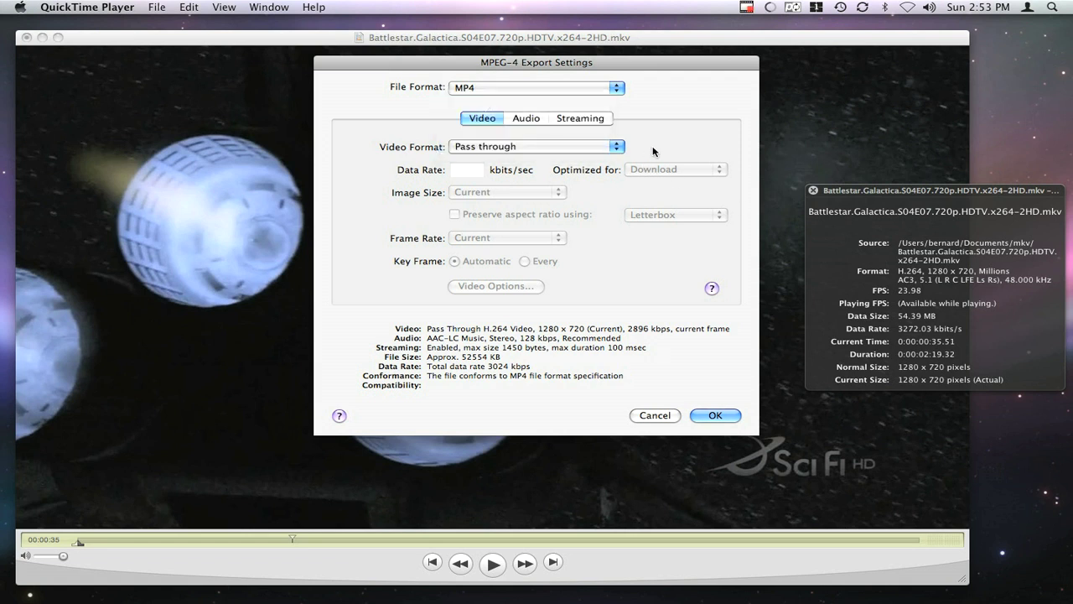
Keep AAC-LC (Music) as the audio format and 128 kbps as its data rate in the export's audio settings
left_click(525, 121)
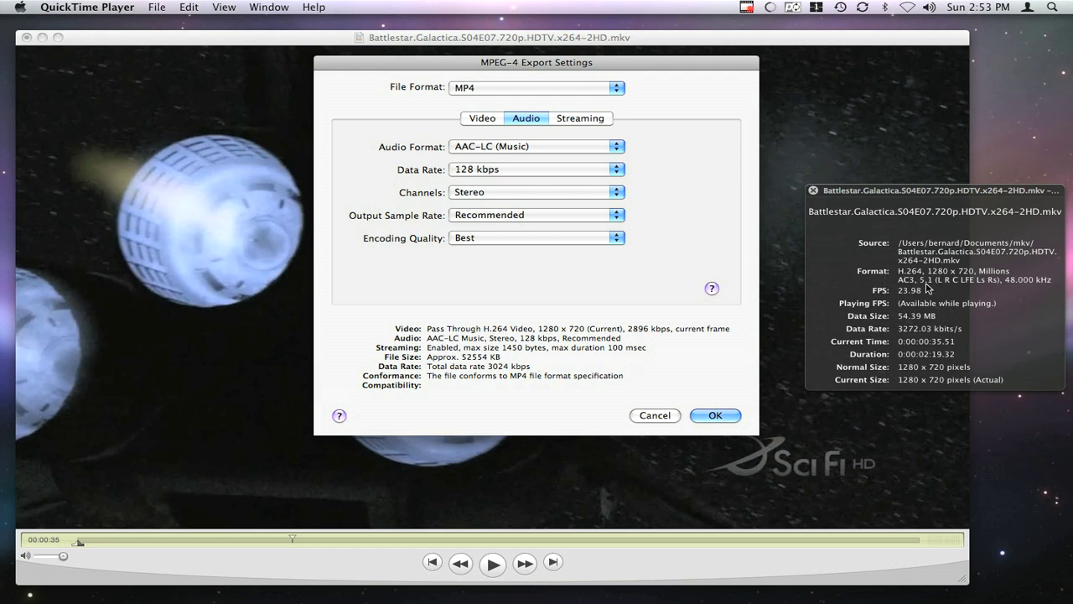
left_click(616, 147)
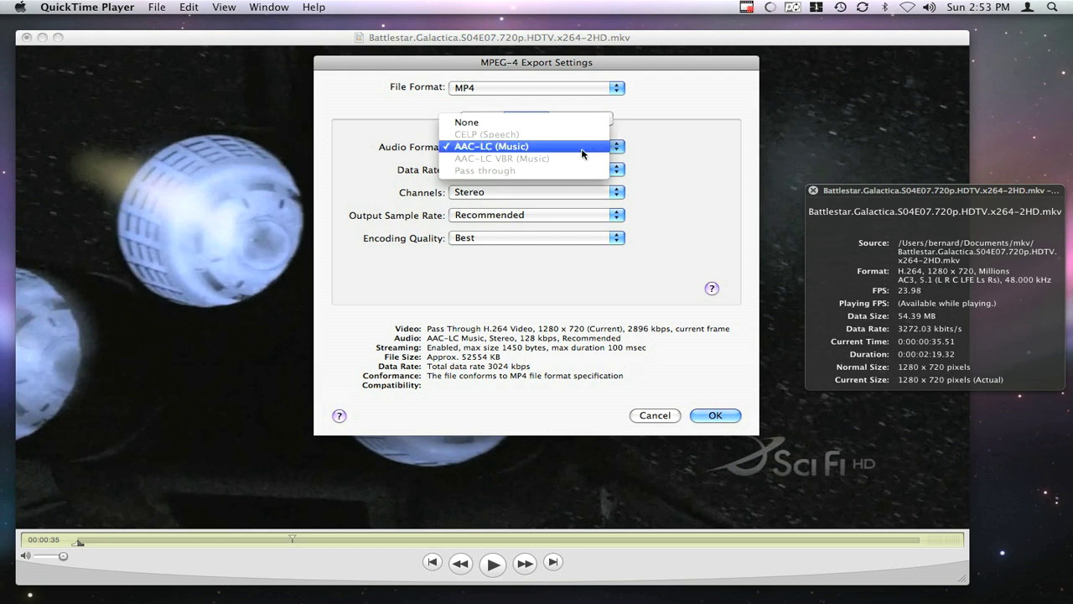
left_click(582, 150)
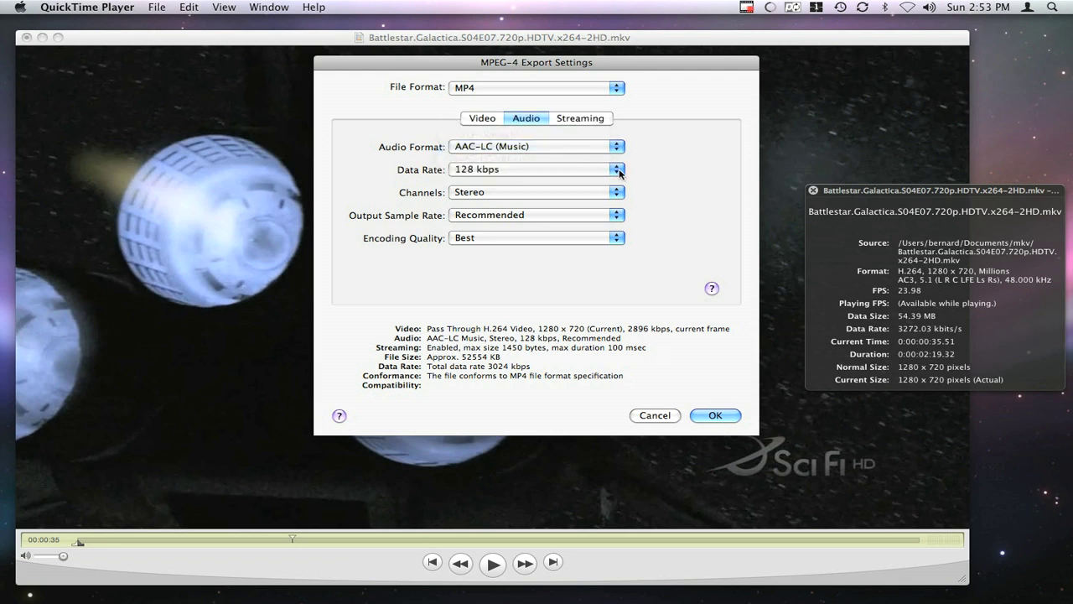
left_click(619, 169)
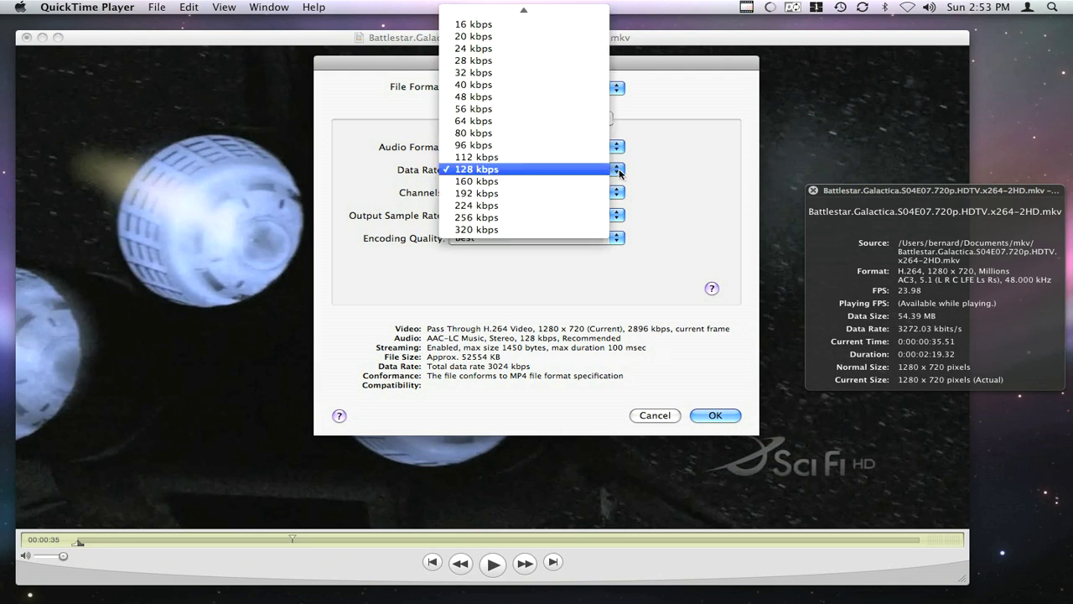
left_click(673, 177)
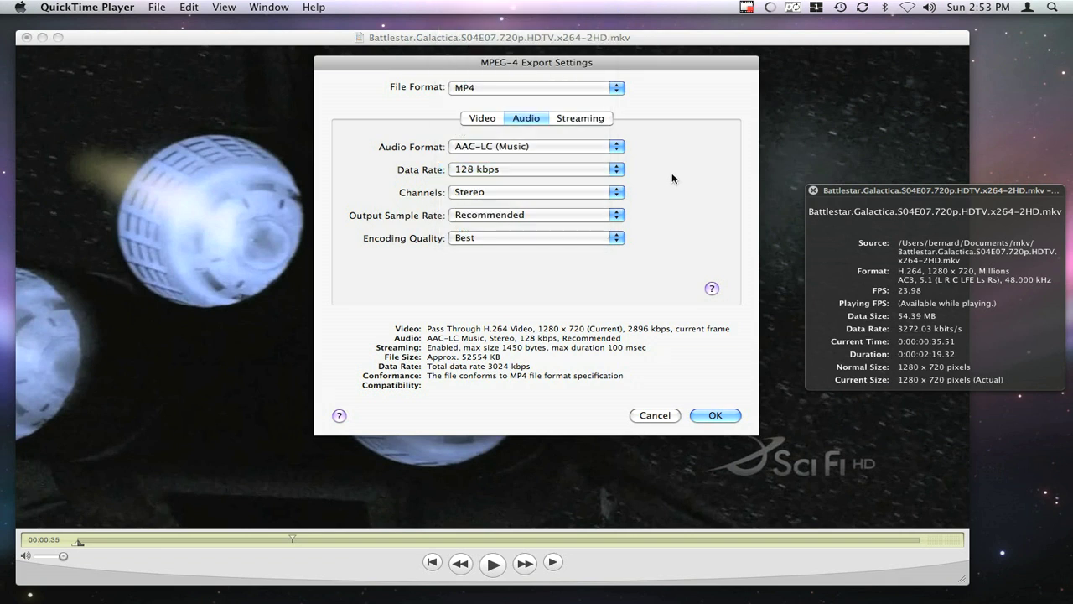
Set the audio output sample rate to 48.000 kHz, keeping Stereo channels and Best encoding quality
left_click(618, 194)
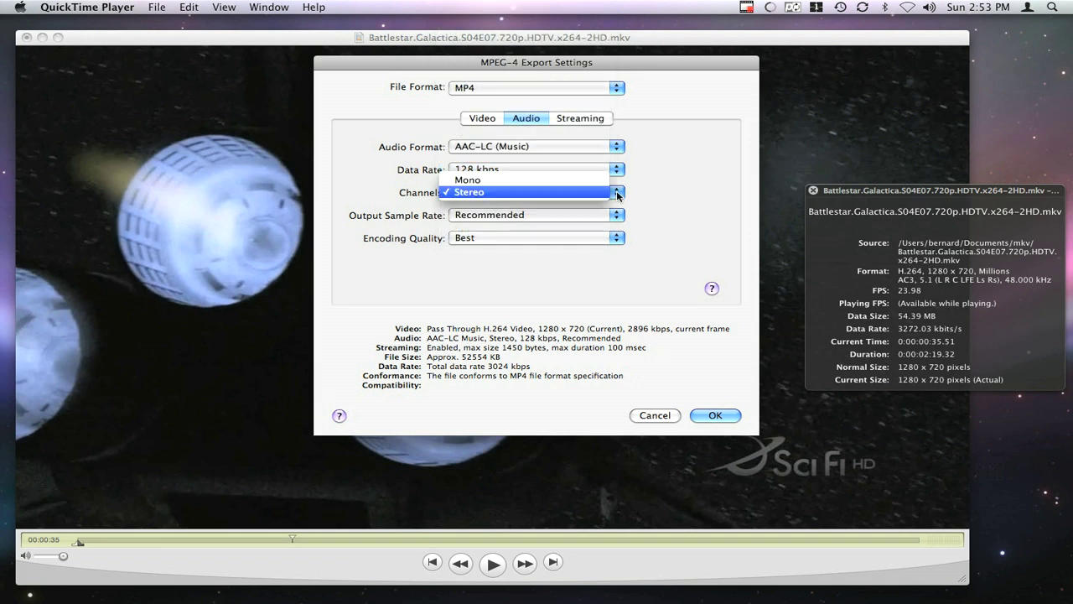
left_click(618, 194)
left_click(622, 218)
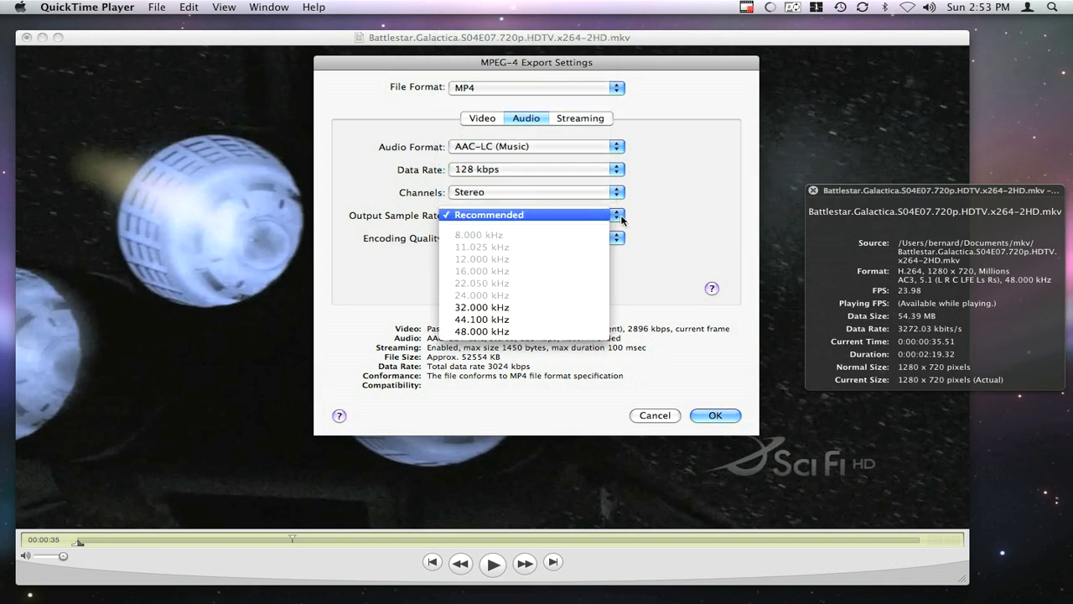
left_click(566, 332)
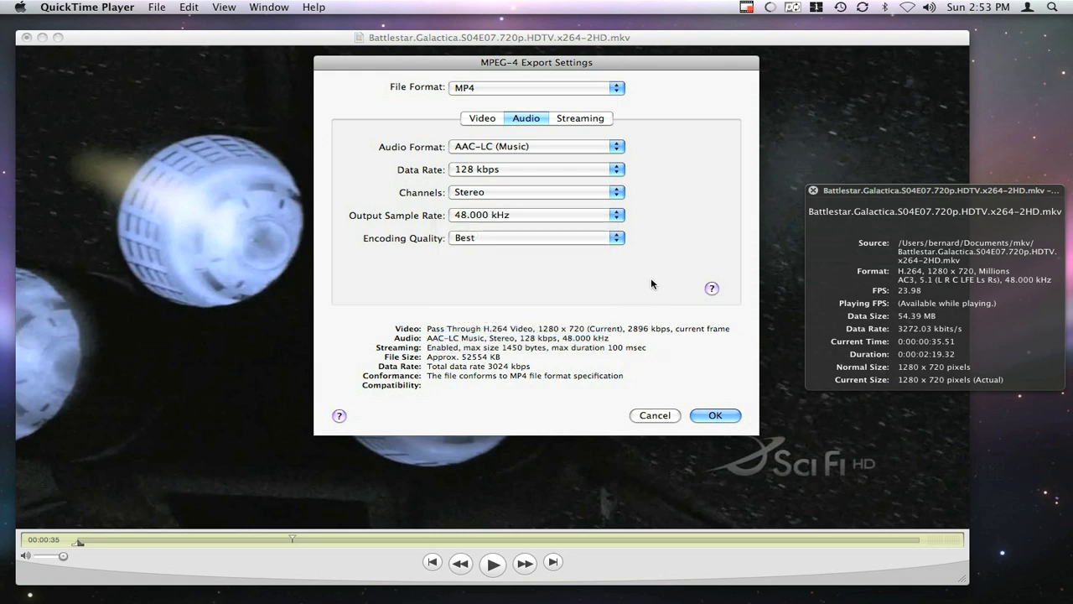
left_click(617, 238)
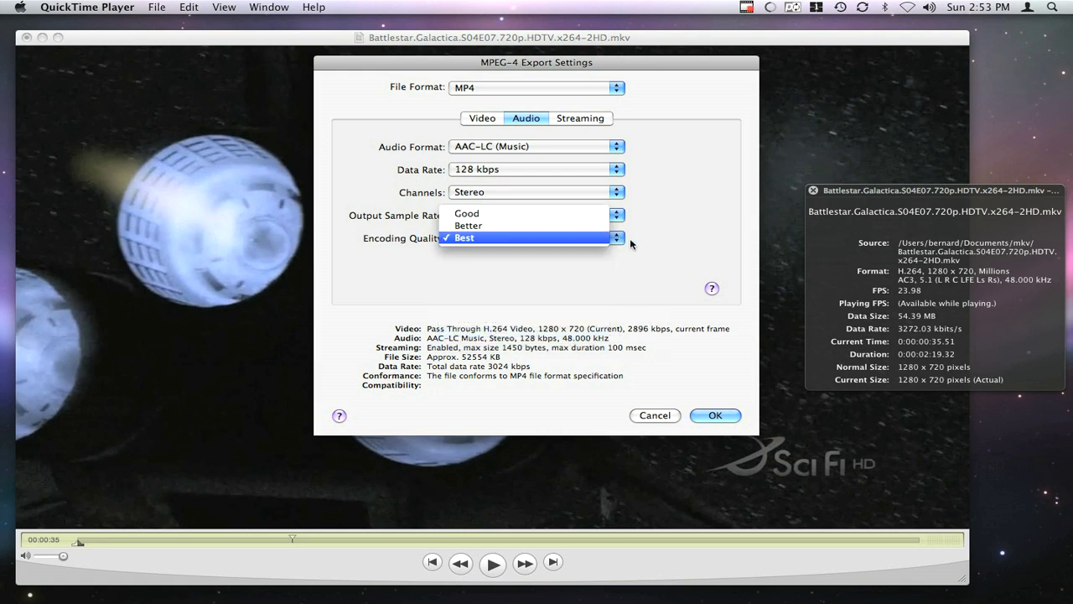
left_click(678, 246)
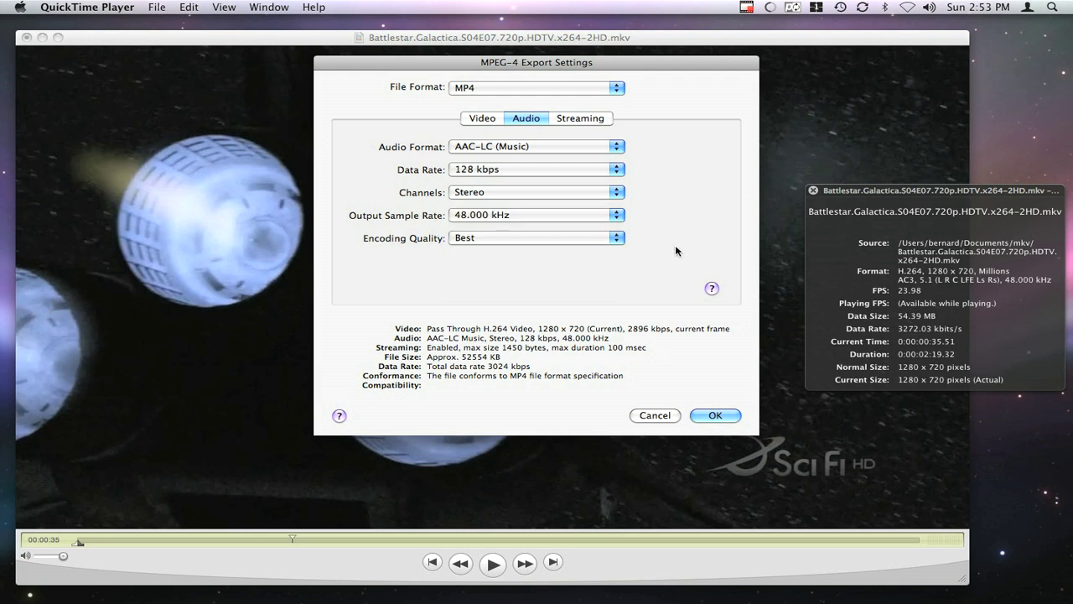
Review the streaming and video settings and accept the MPEG-4 export options
left_click(593, 120)
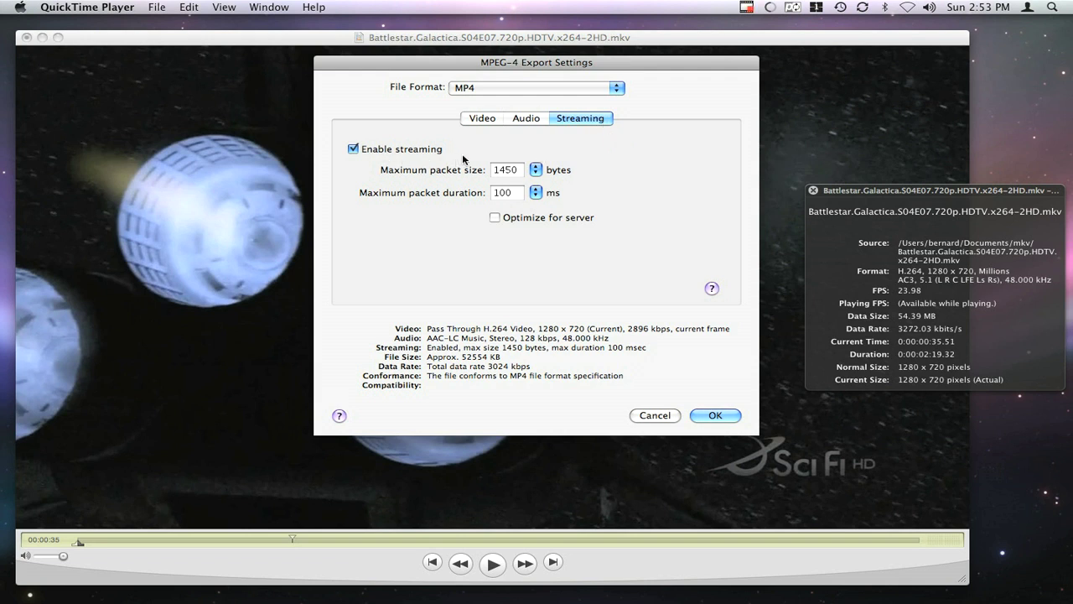
left_click(476, 118)
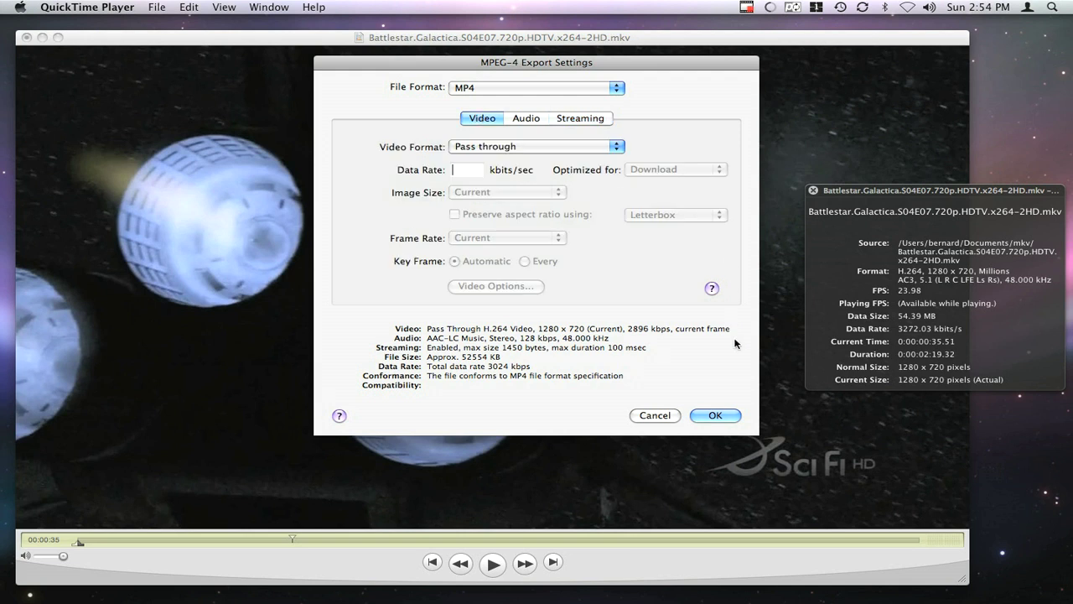
left_click(717, 416)
Change the exported file's extension to .m4v and save the export in the mkv folder
left_click(615, 132)
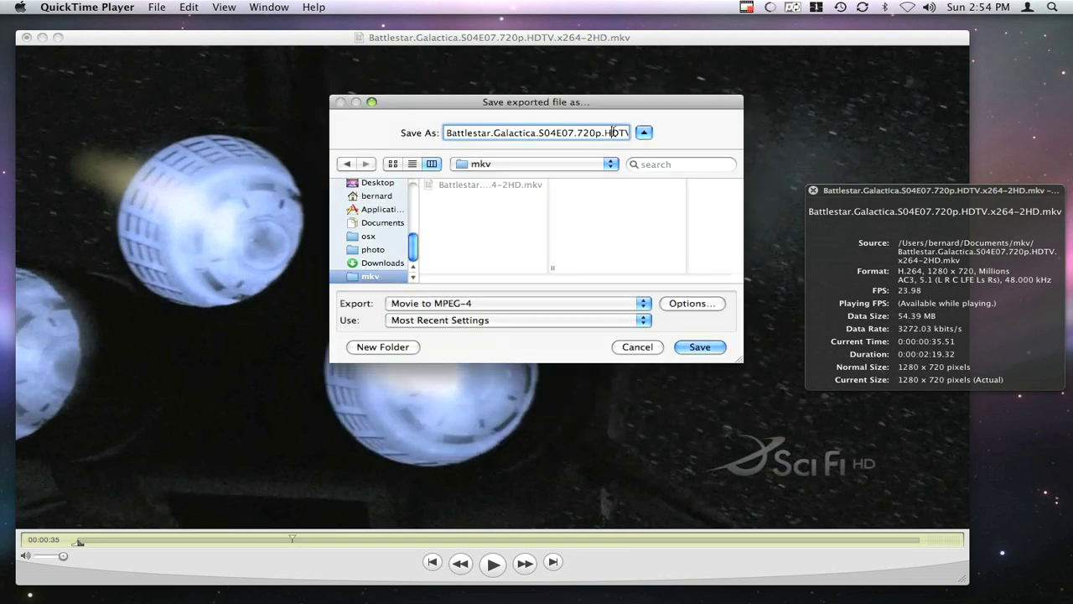
key("Right")
key("Right")
key("Right")
key("Right")
key("Right")
key("Right")
key("Right")
key("Right")
key("Right")
key("Right")
key("Right")
key("Right")
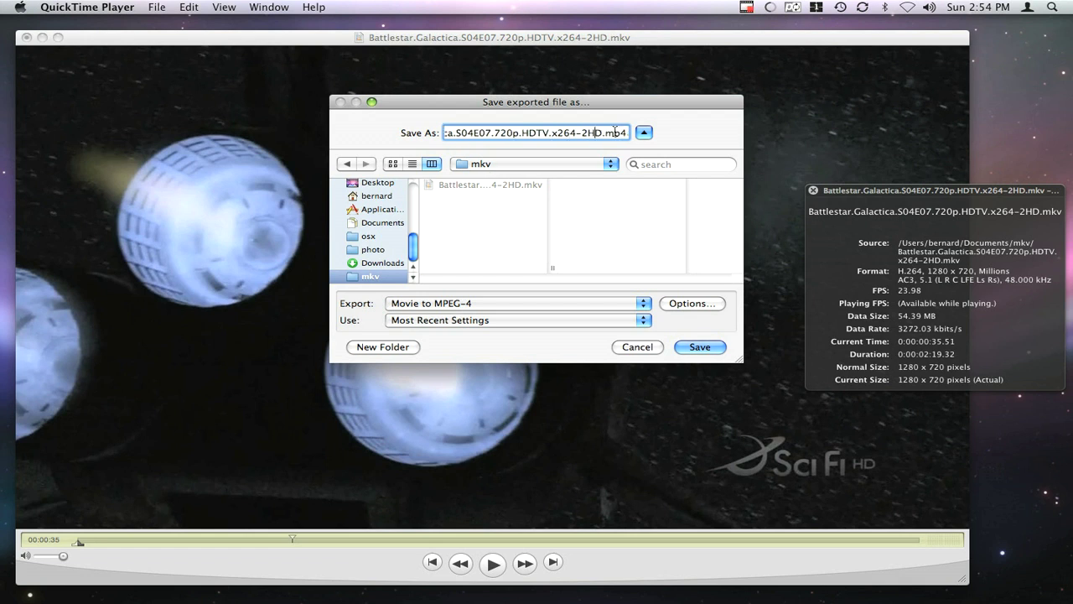
key("BackSpace")
key("BackSpace")
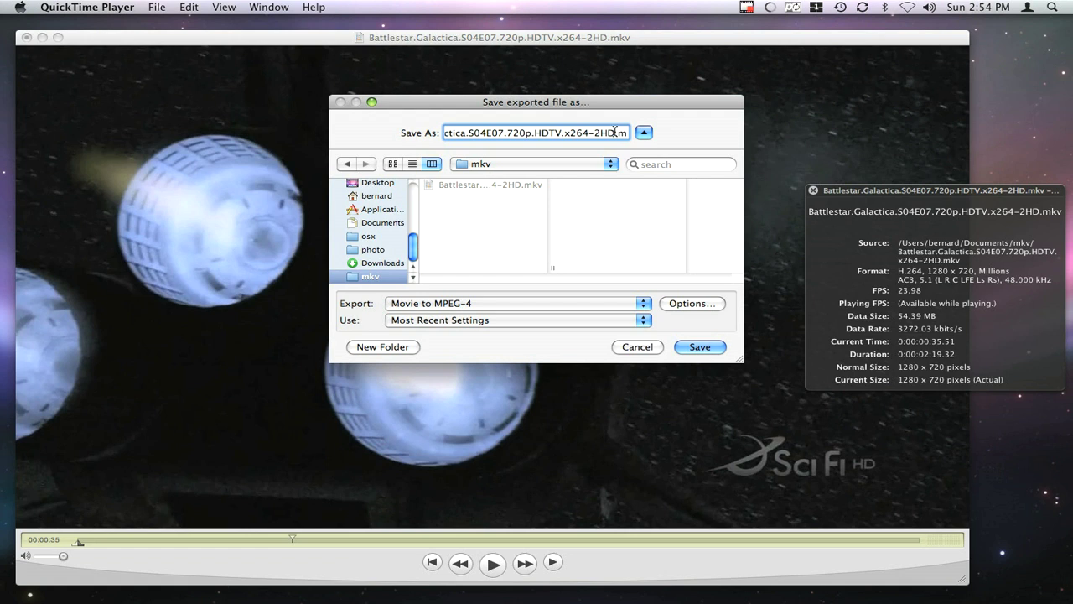
type("kv")
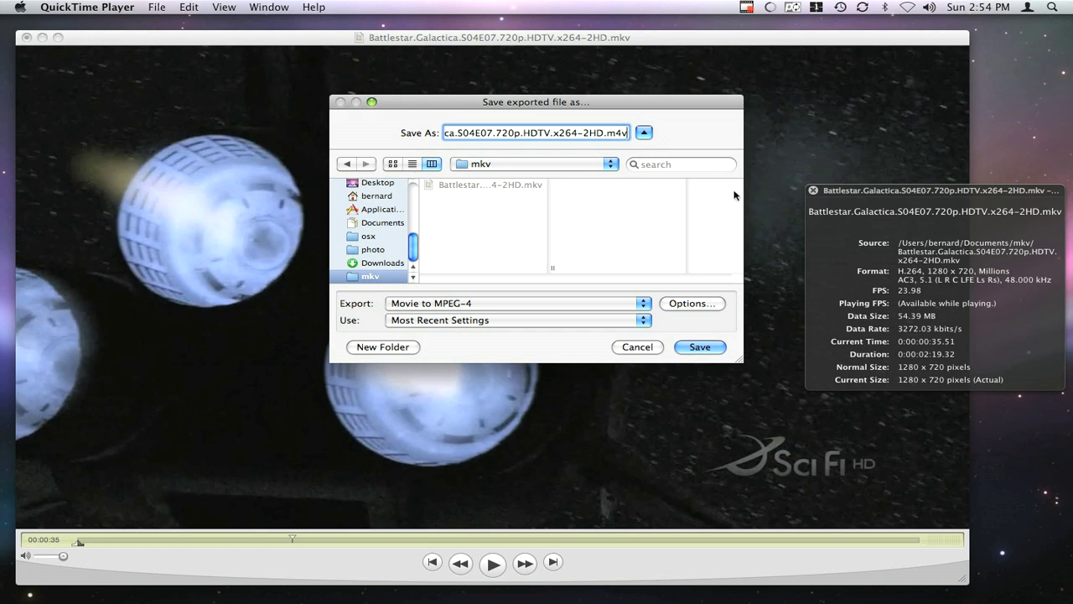
left_click(709, 350)
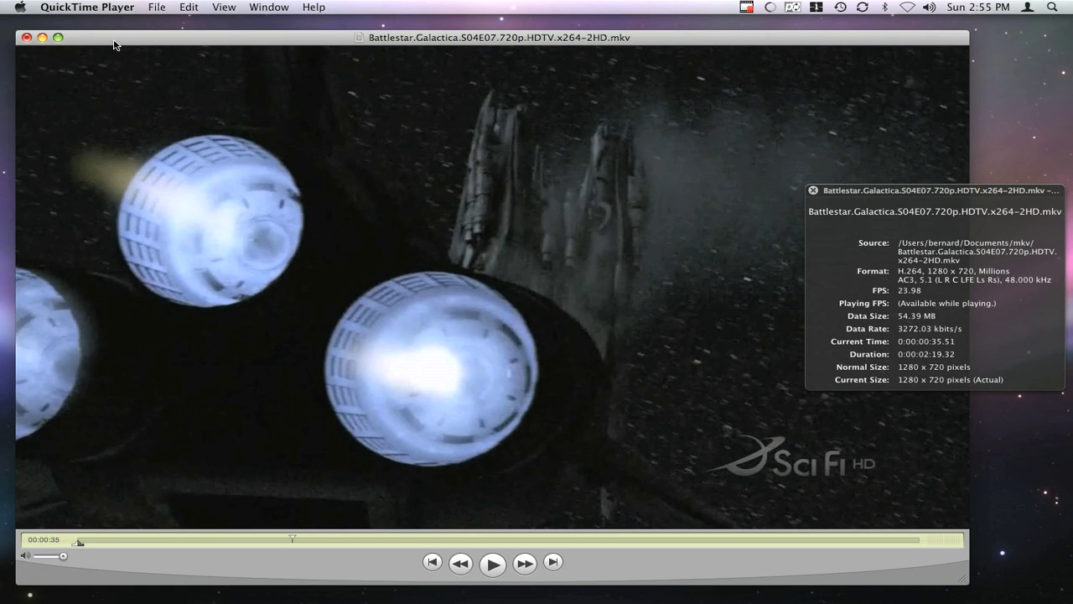
Quit QuickTime Player and check the exported .m4v file in the mkv folder in Finder
left_click(86, 10)
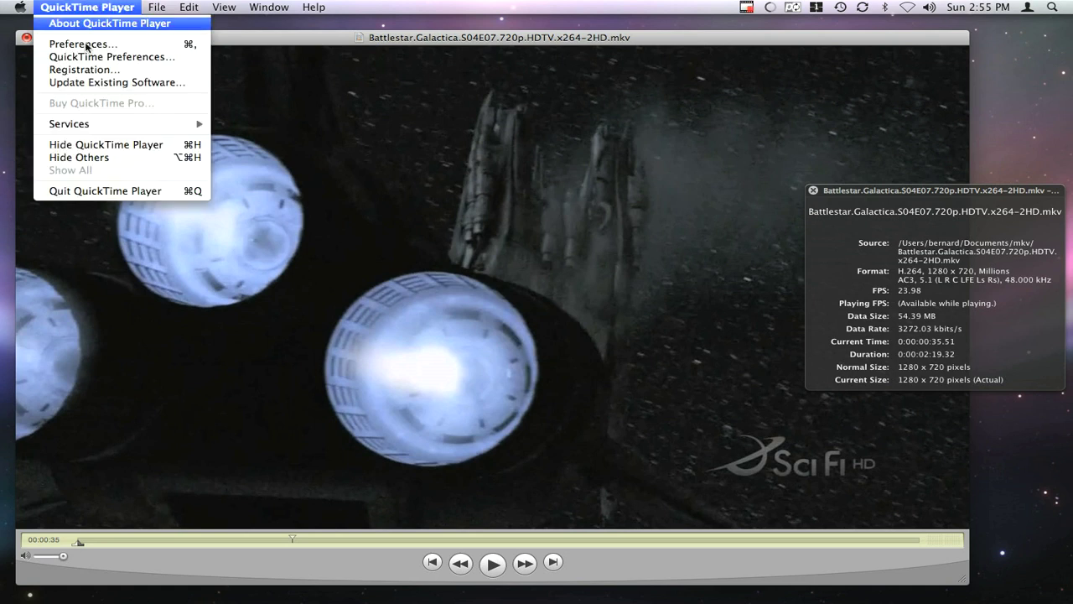
left_click(106, 191)
left_click(468, 131)
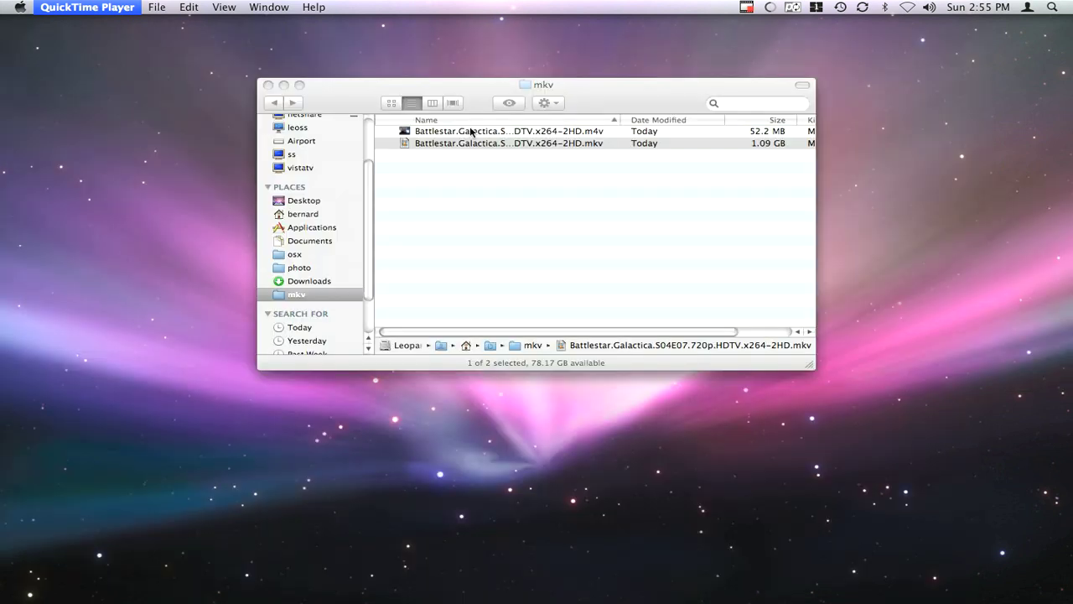
left_click(530, 190)
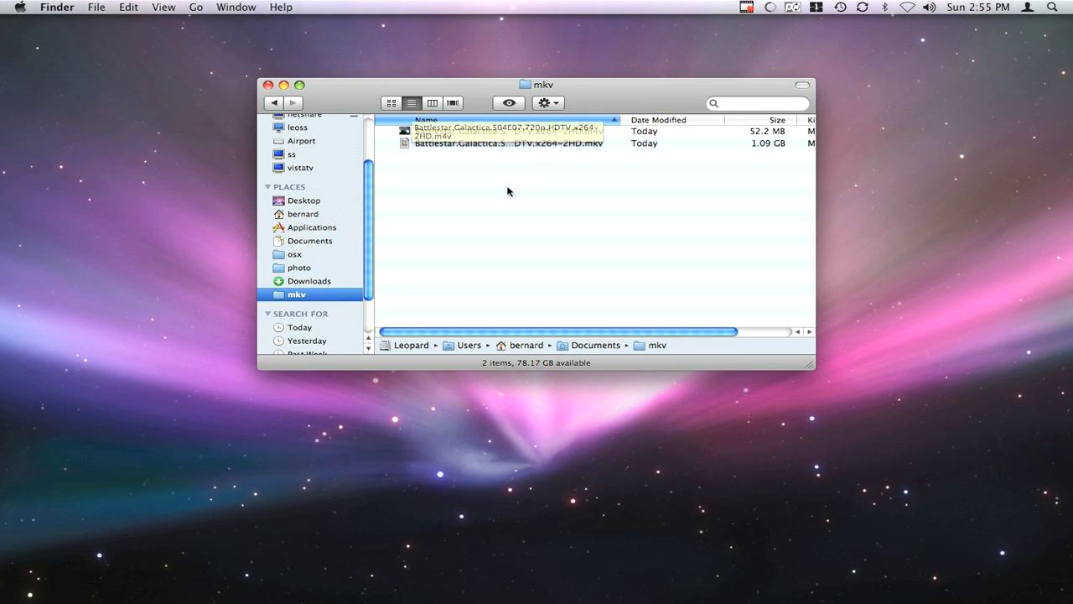
Open the exported .m4v file in QuickTime Player and play it from the start, about 0:35 and about 1:14 before pausing it
double_click(473, 134)
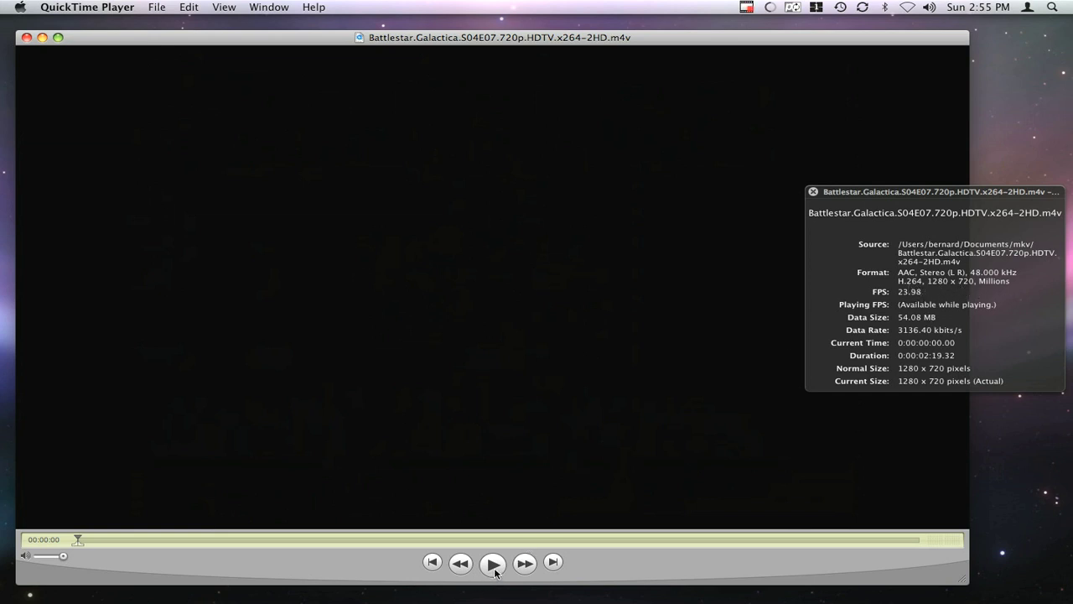
left_click(493, 564)
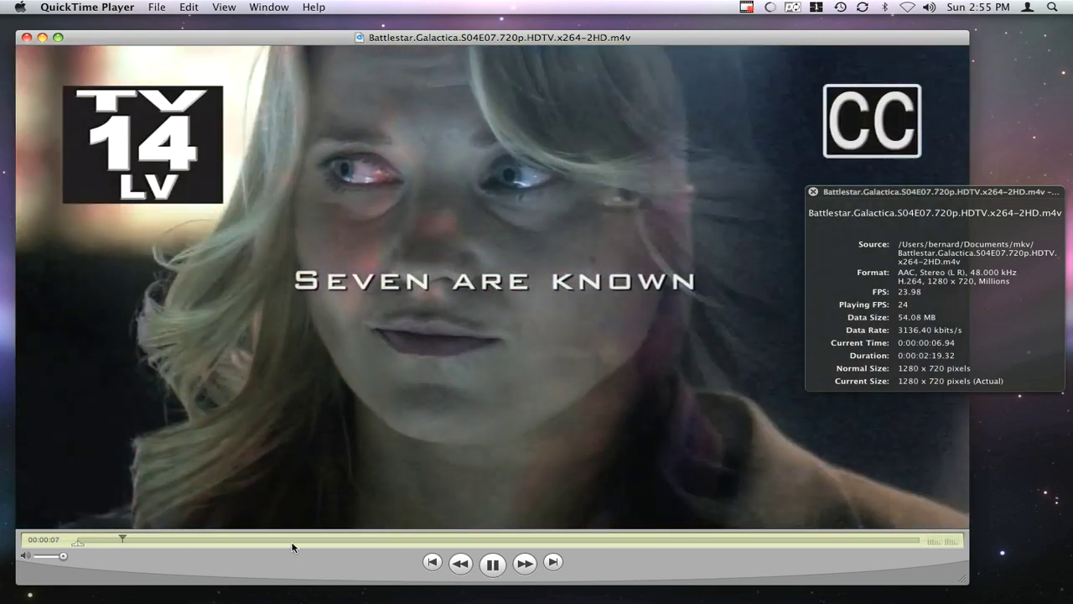
left_click(293, 542)
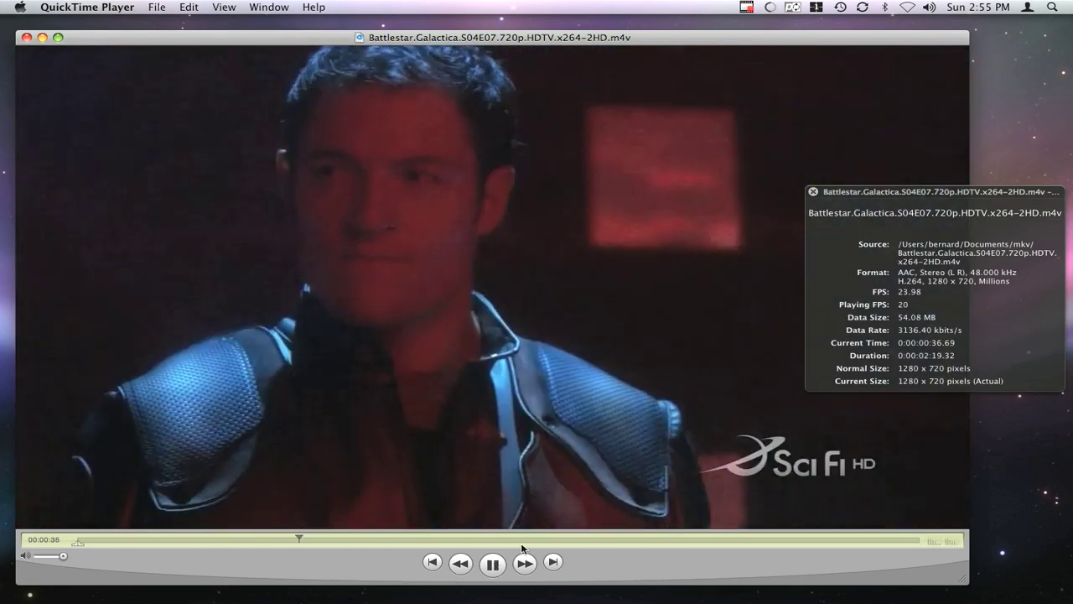
left_click(525, 541)
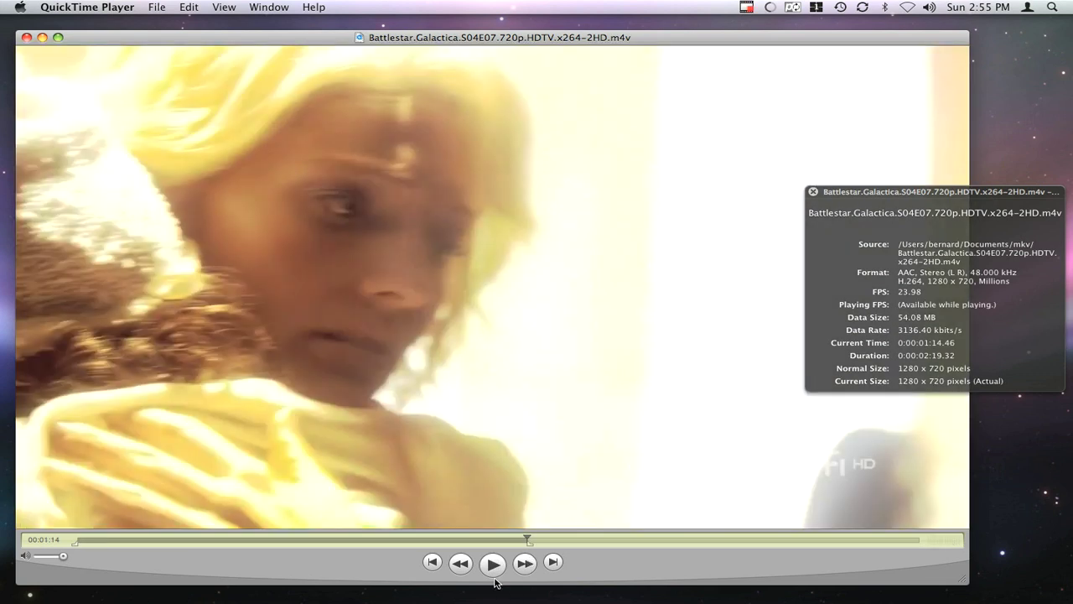
left_click(496, 570)
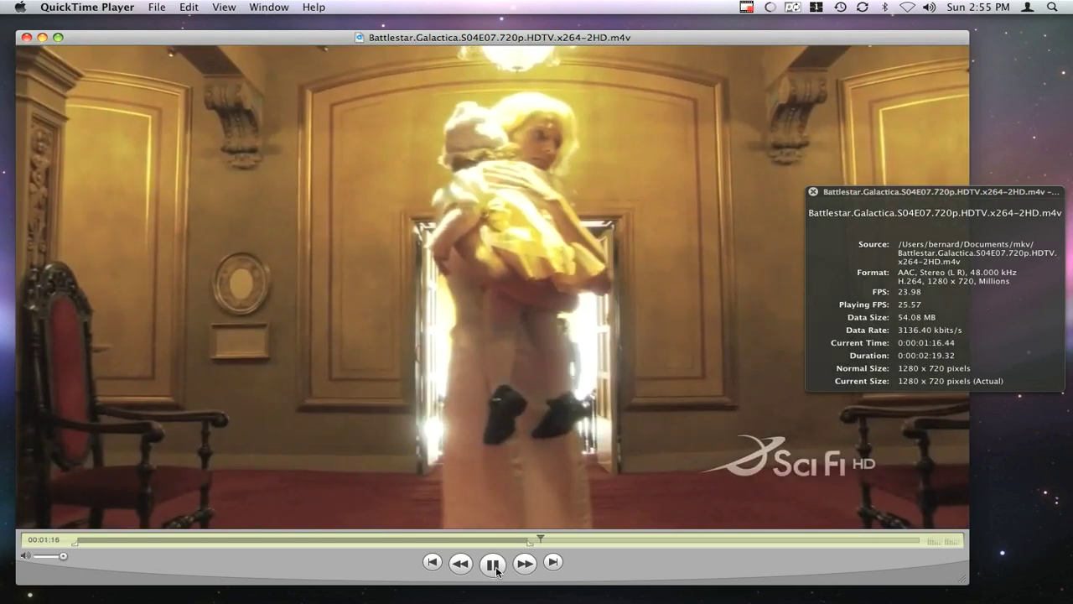
left_click(496, 570)
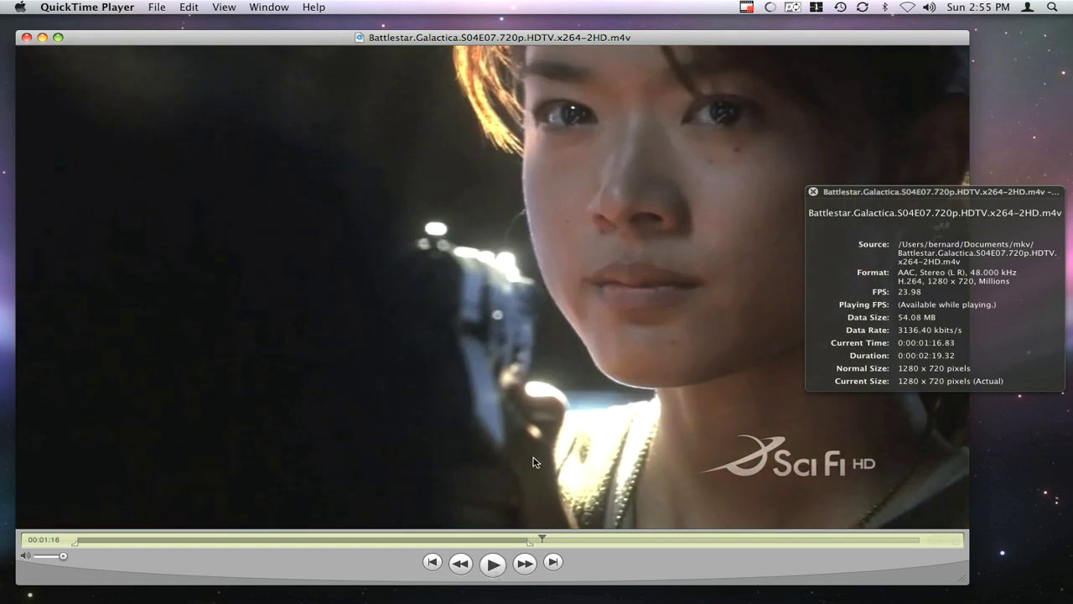